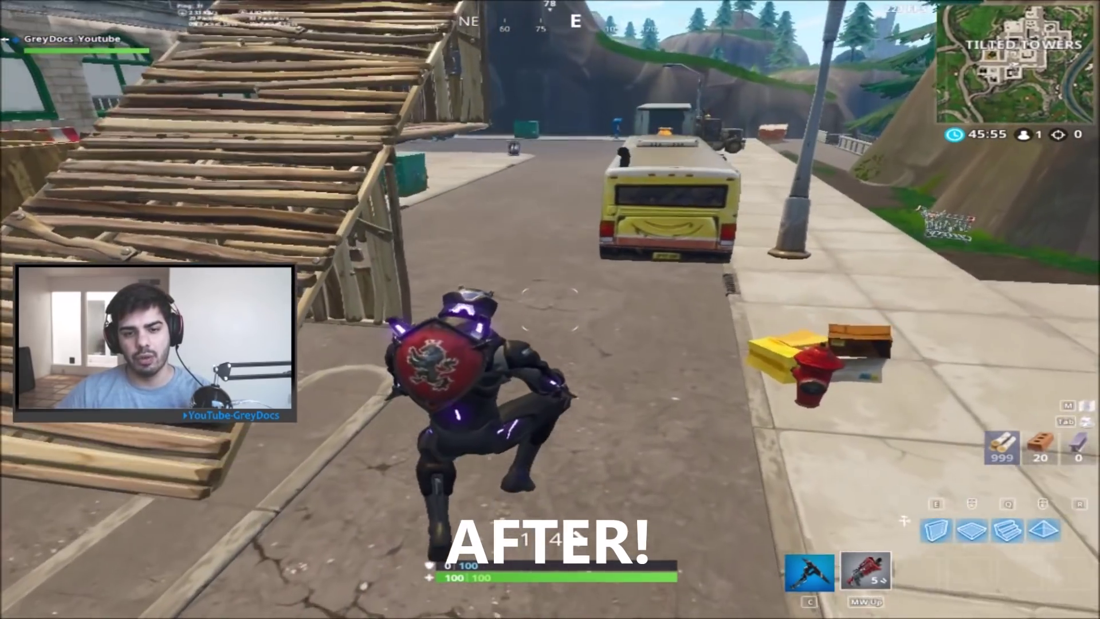
key("s")
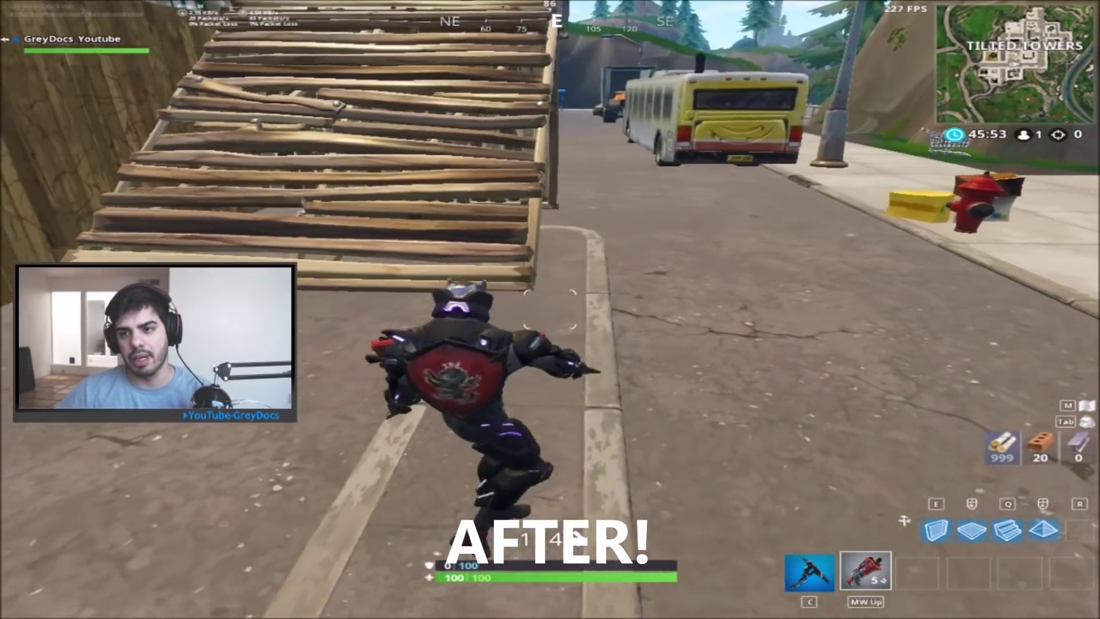
key("w")
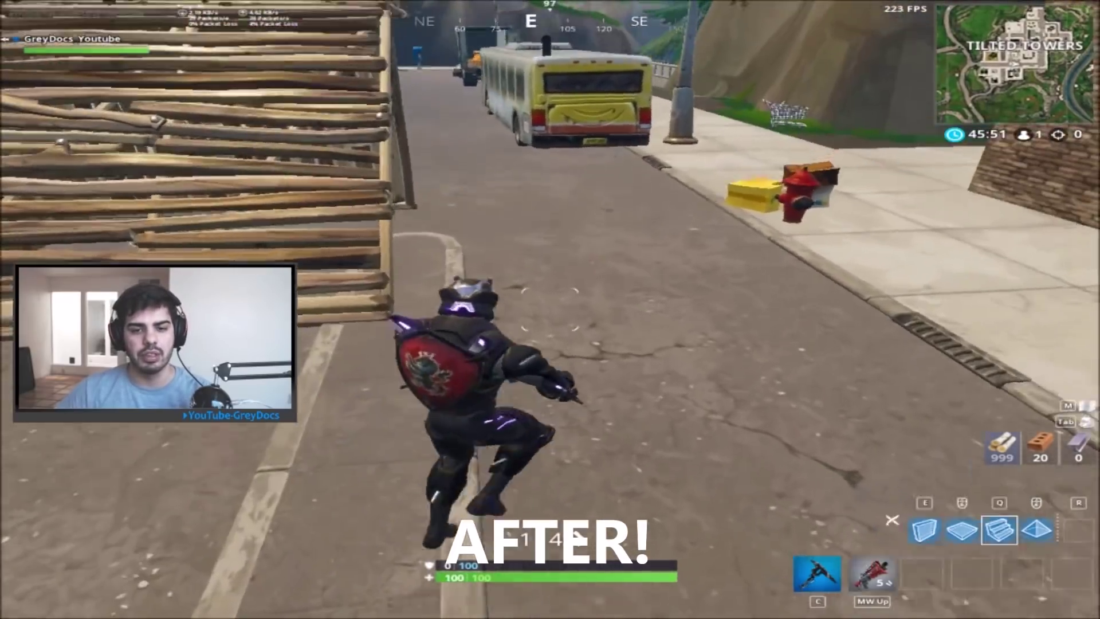
key("q")
left_click(550, 309)
left_click(550, 309)
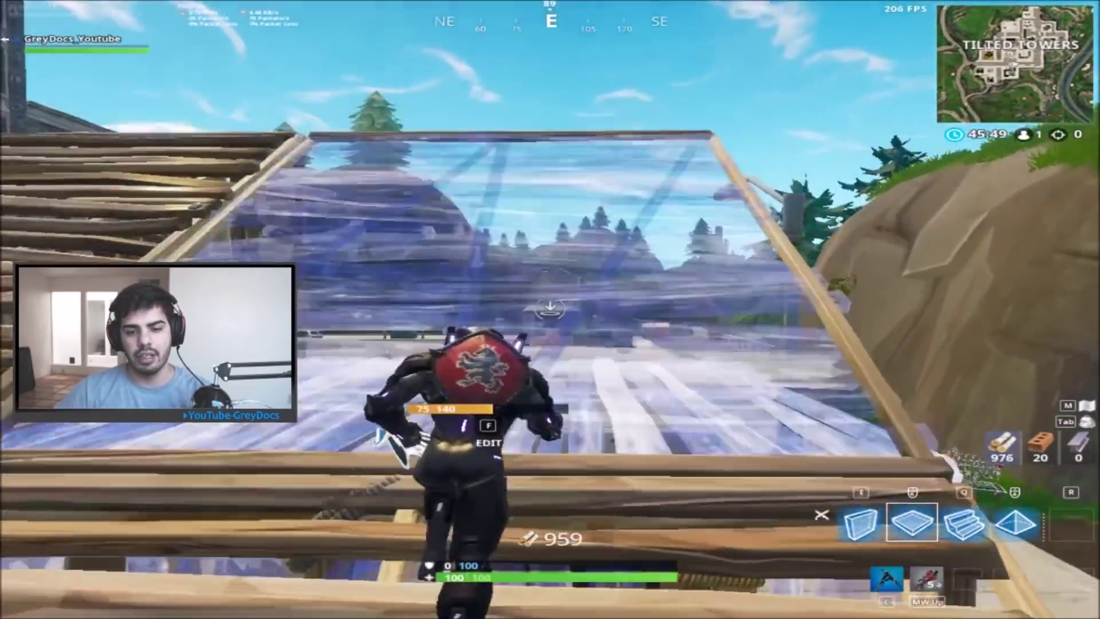
left_click(550, 309)
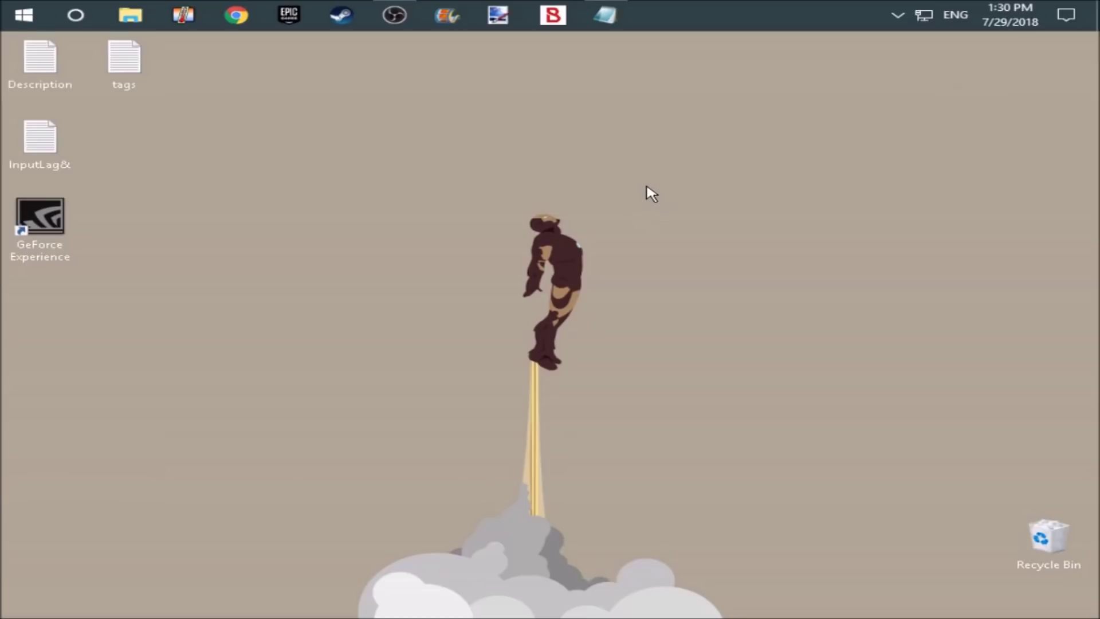
Search Windows for "device" and open Device Manager
left_click(21, 15)
left_click(53, 15)
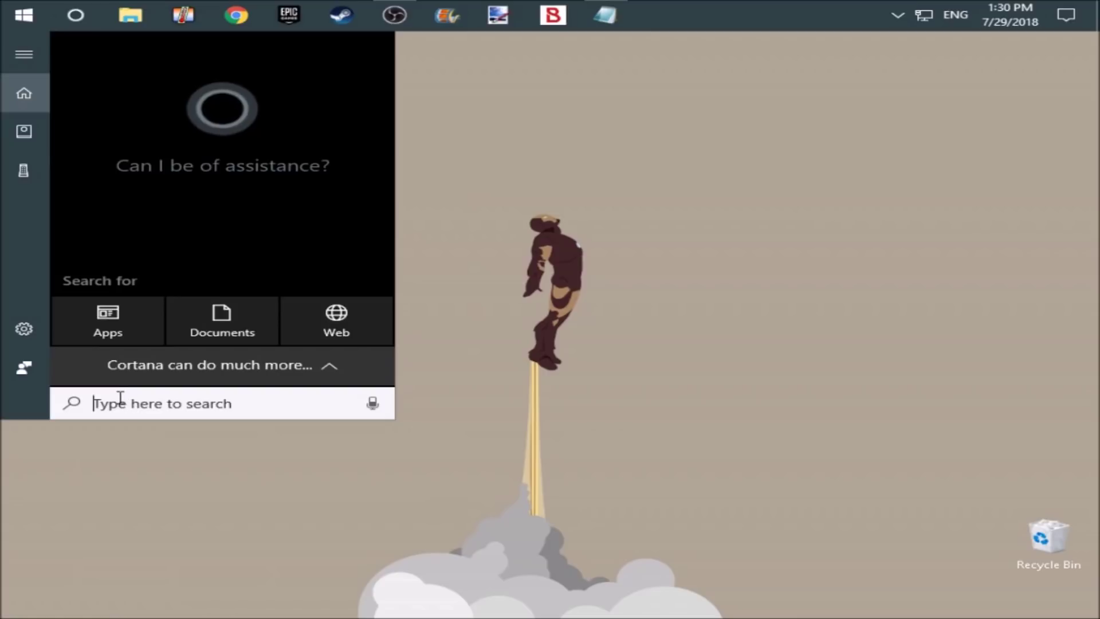
type("device")
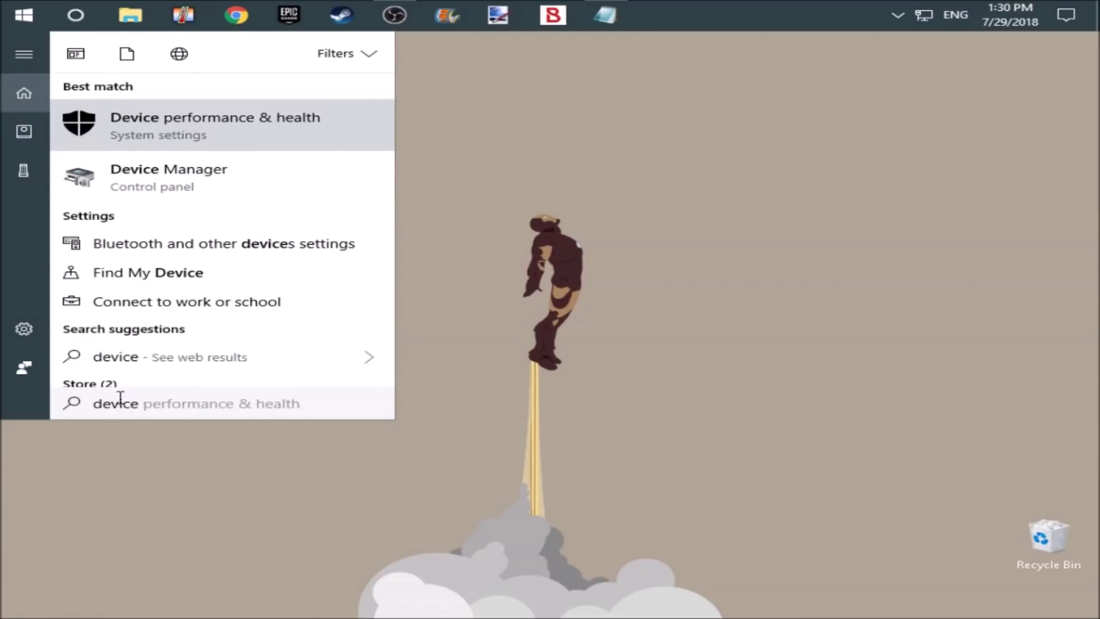
key("Down")
key("Return")
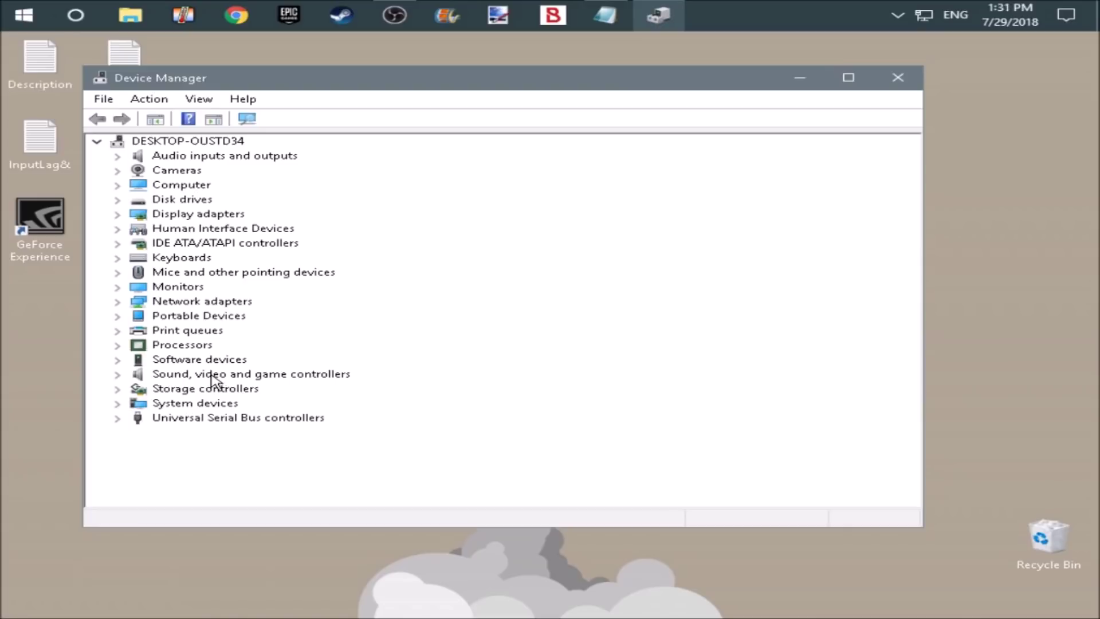
Expand the sound, video and game controllers and run an automatic driver update check for NVIDIA High Definition Audio
left_click(117, 375)
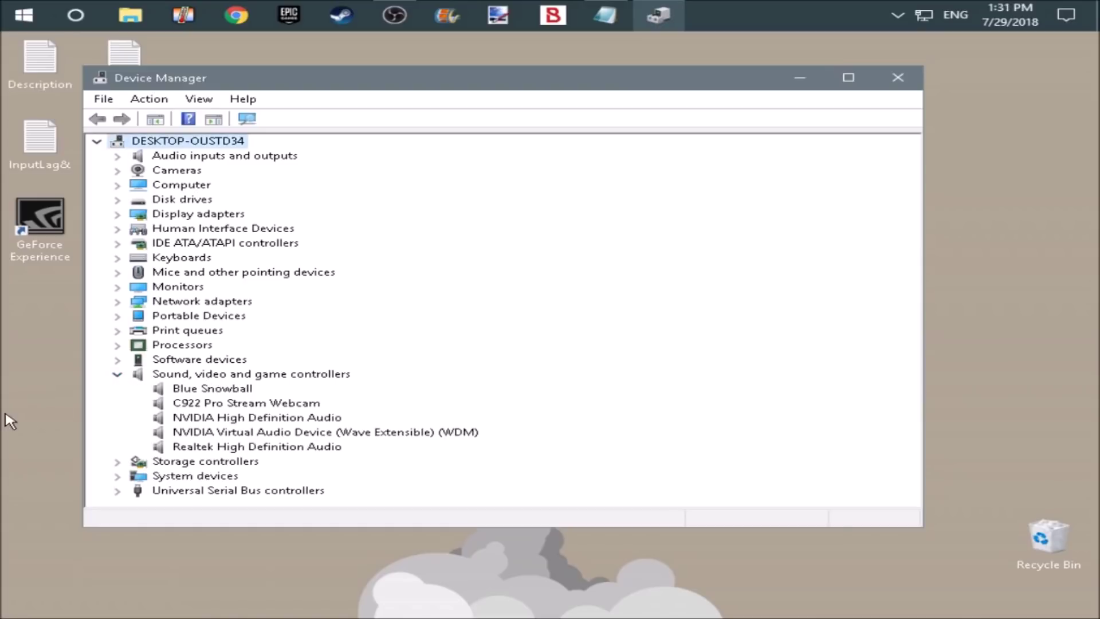
left_click_drag(431, 86, 443, 70)
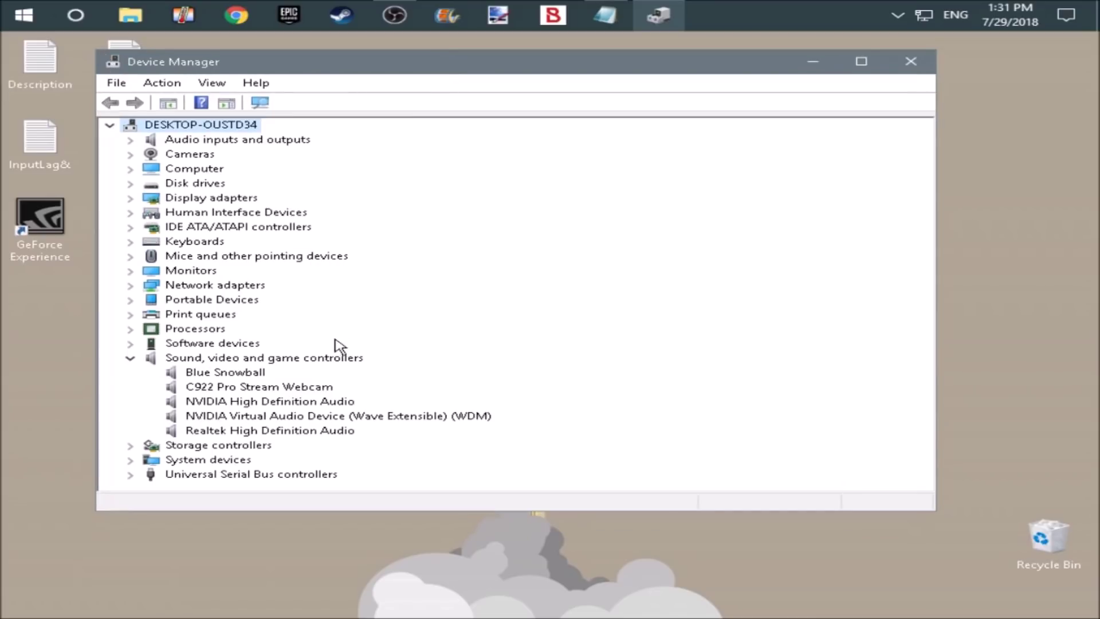
left_click(242, 404)
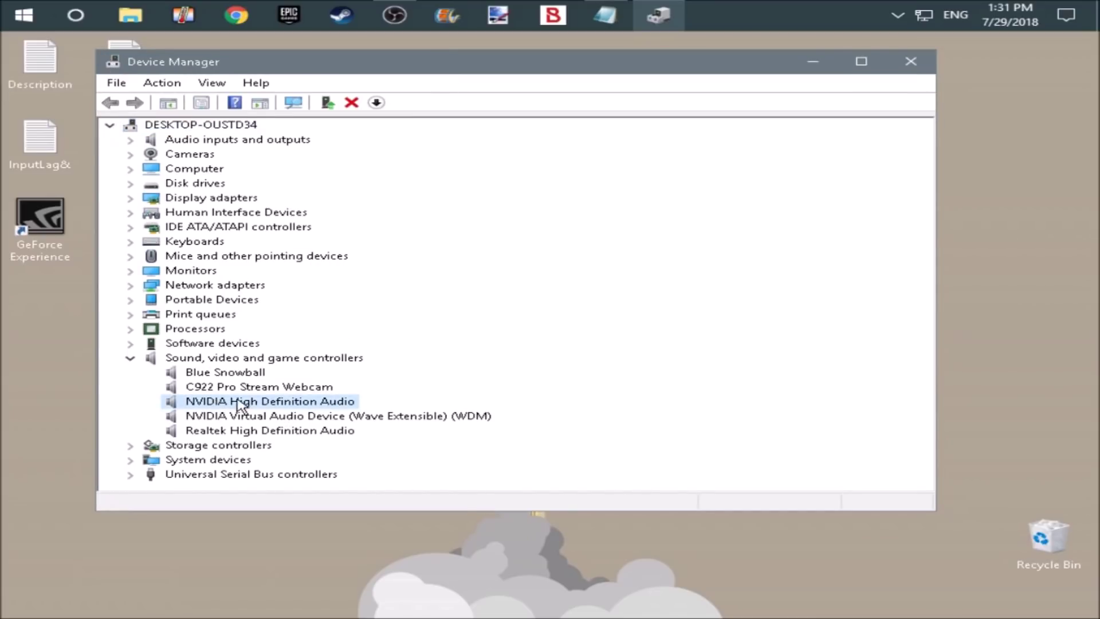
right_click(233, 401)
left_click(286, 409)
left_click(390, 283)
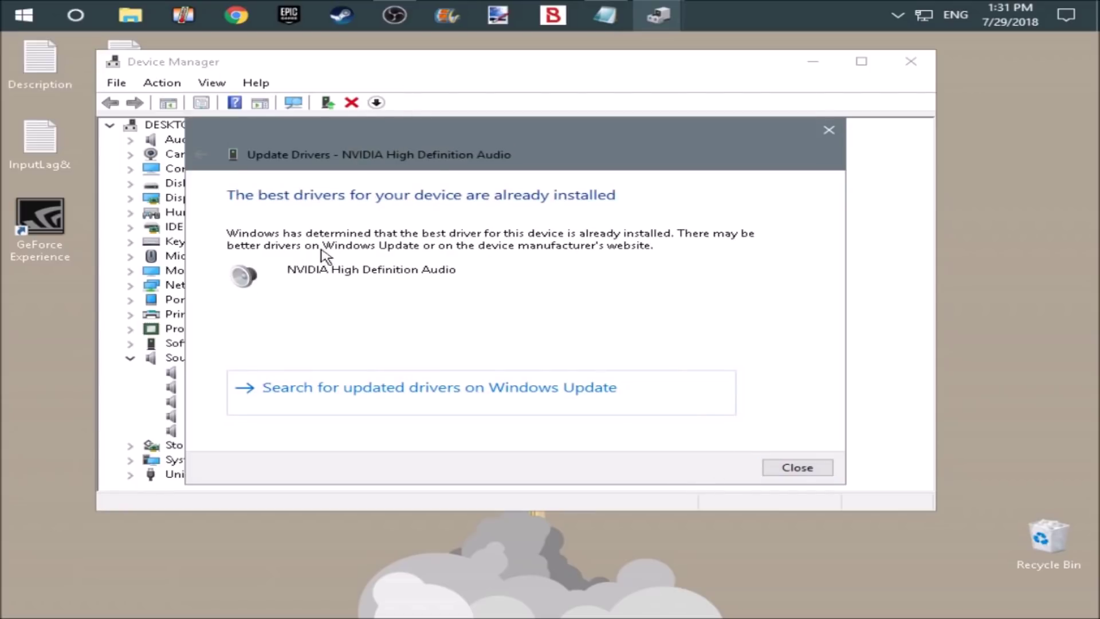
left_click(790, 468)
Run an automatic driver update check for Realtek High Definition Audio and close Device Manager
right_click(293, 431)
left_click(312, 438)
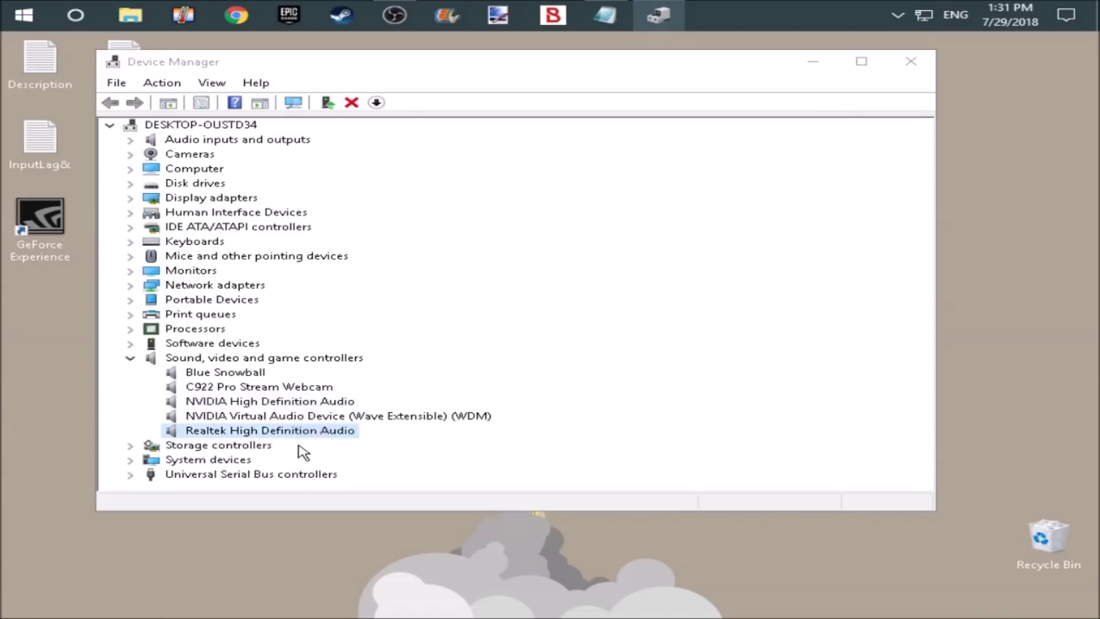
key("Return")
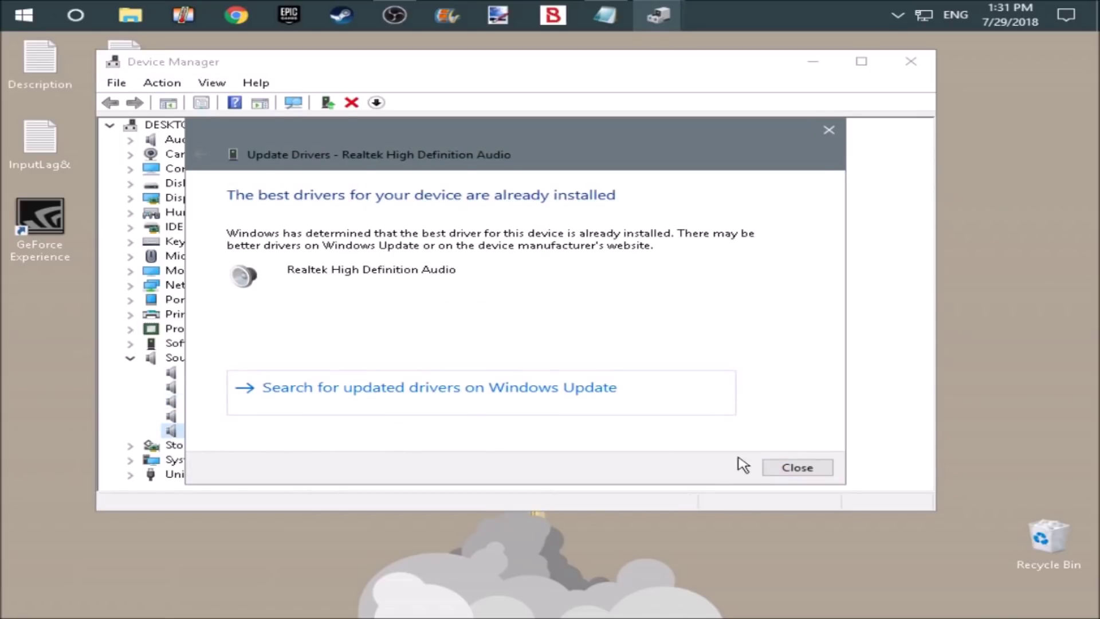
left_click(796, 466)
left_click_drag(774, 72, 685, 124)
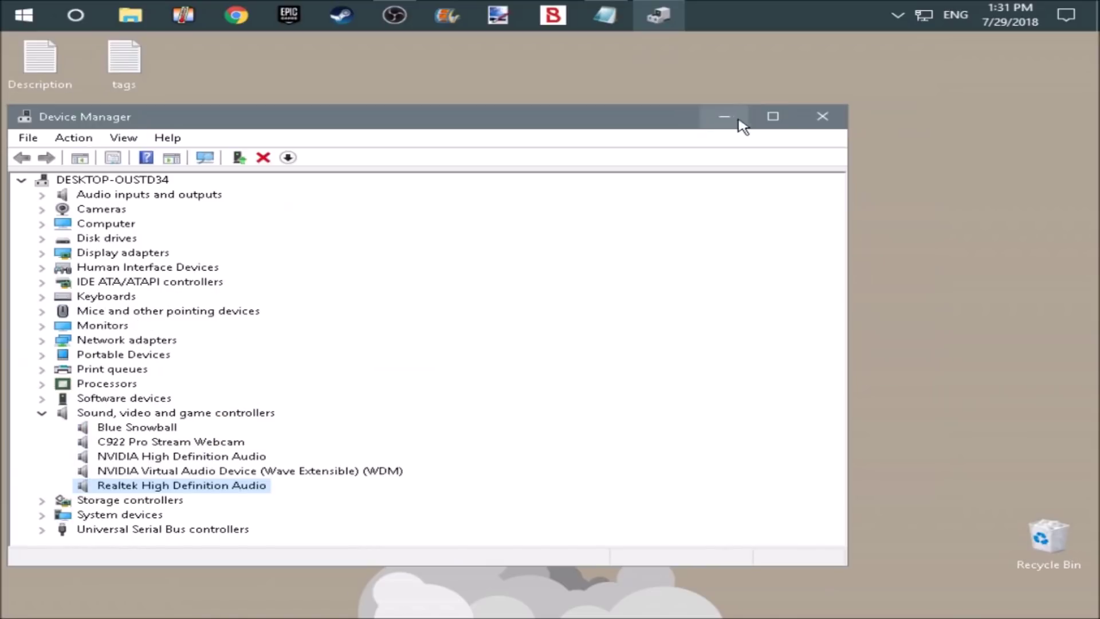
left_click(815, 111)
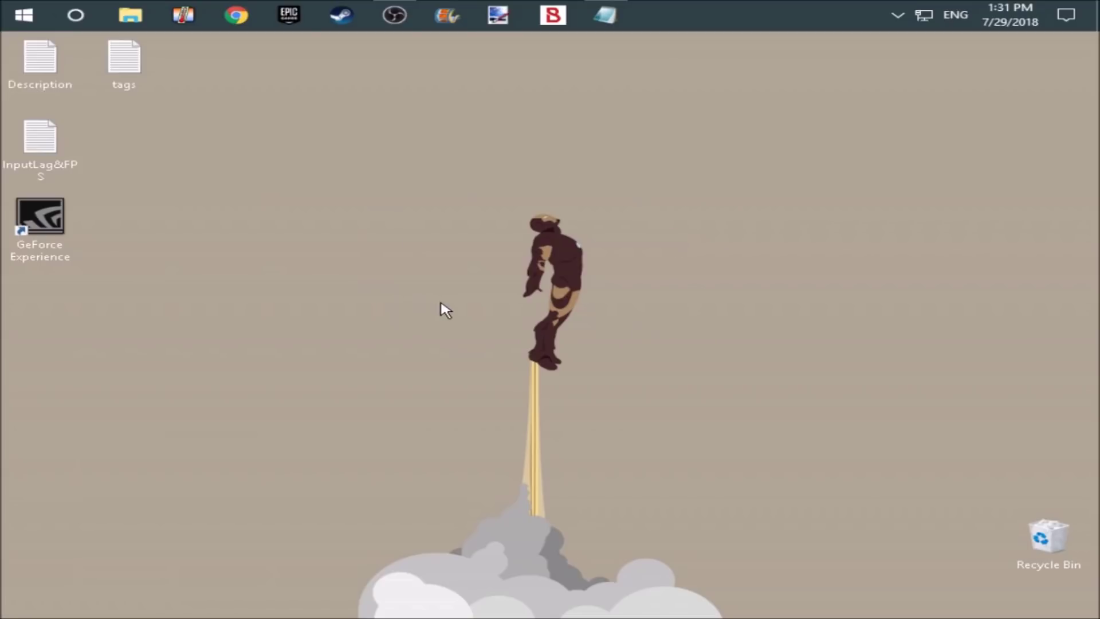
Switch to GeForce Experience and download the GeForce Game Ready Driver version 398.36
double_click(67, 232)
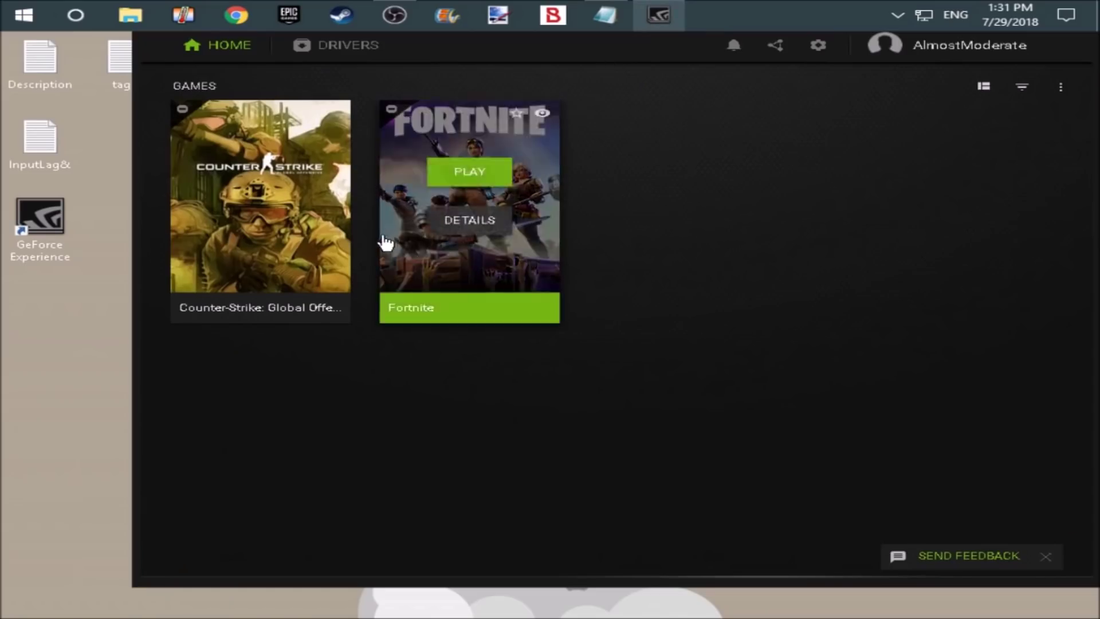
left_click(362, 47)
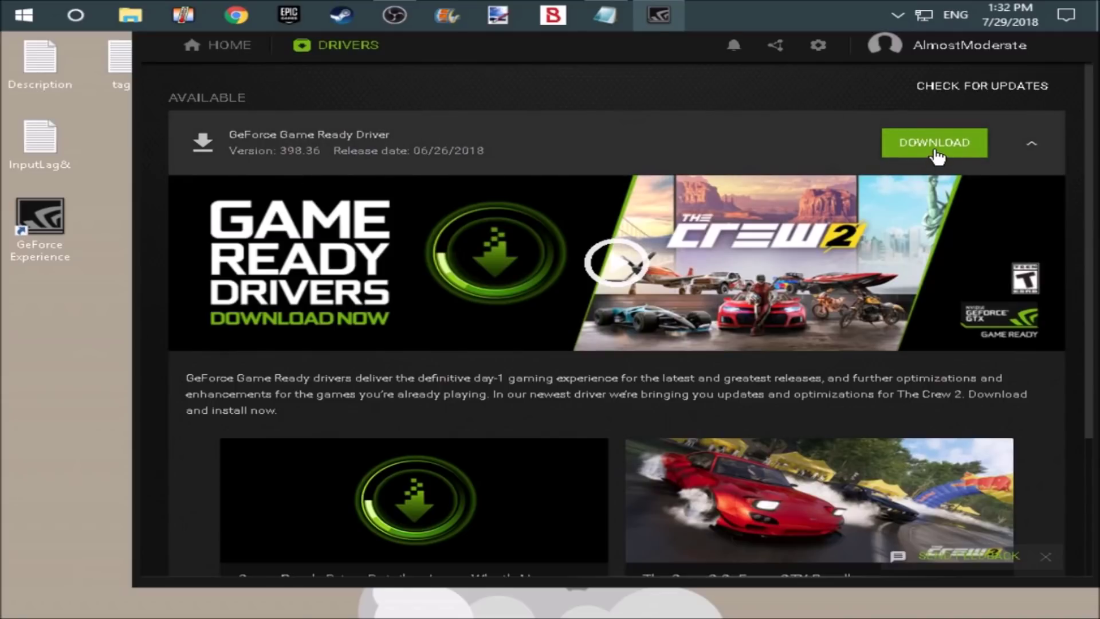
left_click(934, 150)
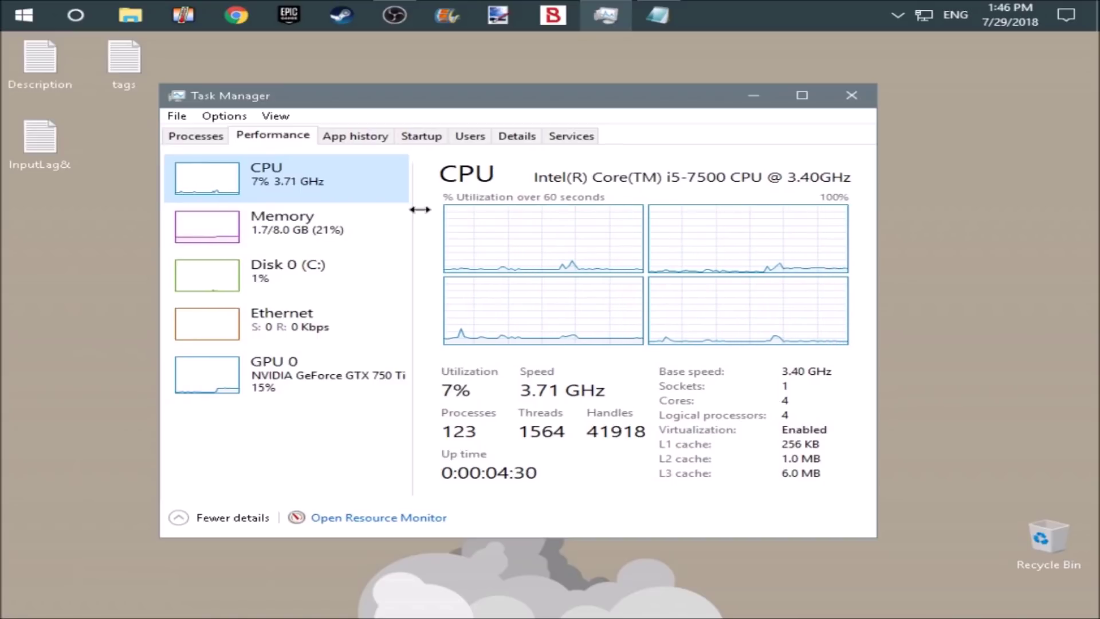
Check the startup programs and the hardware performance in Task Manager
left_click(421, 135)
left_click(291, 139)
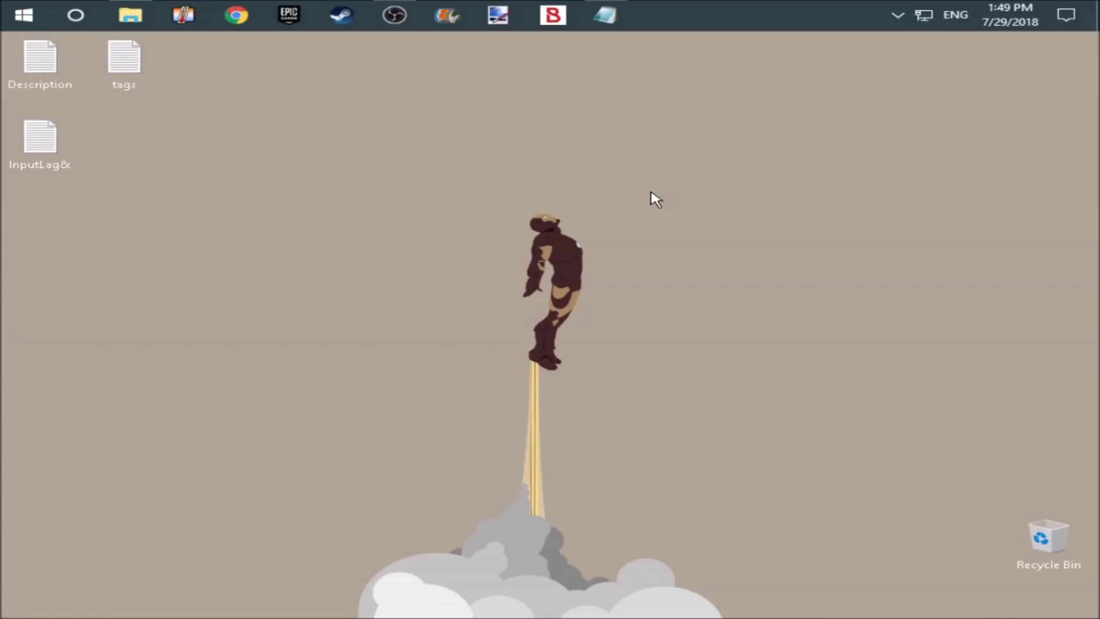
Open the NVIDIA Control Panel from the desktop and review the global 3D settings
right_click(472, 155)
right_click(410, 204)
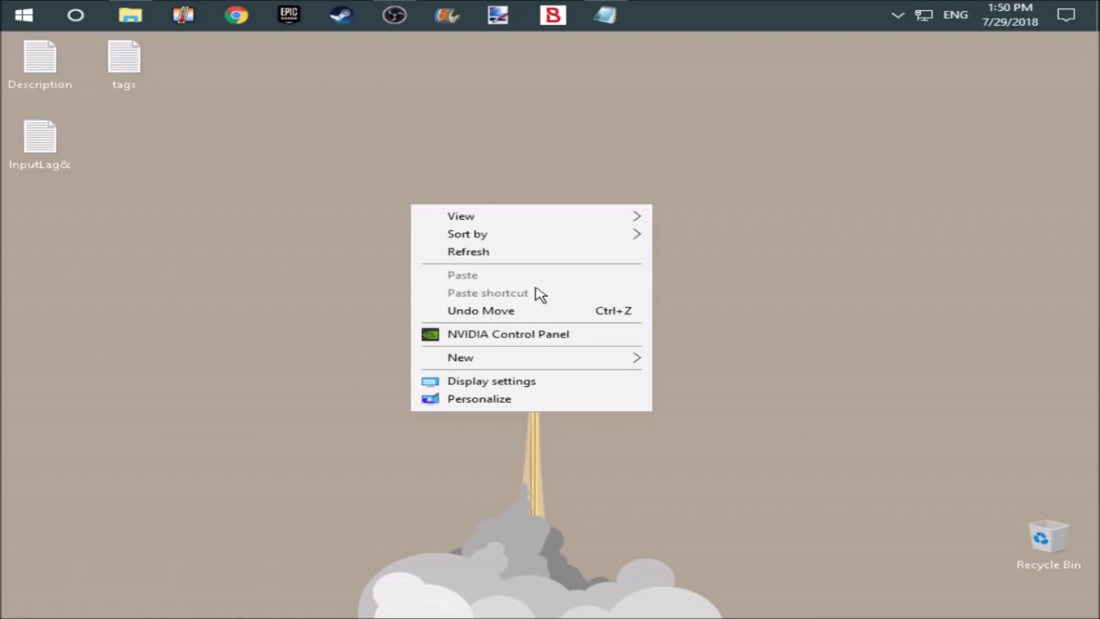
right_click(353, 268)
left_click(414, 396)
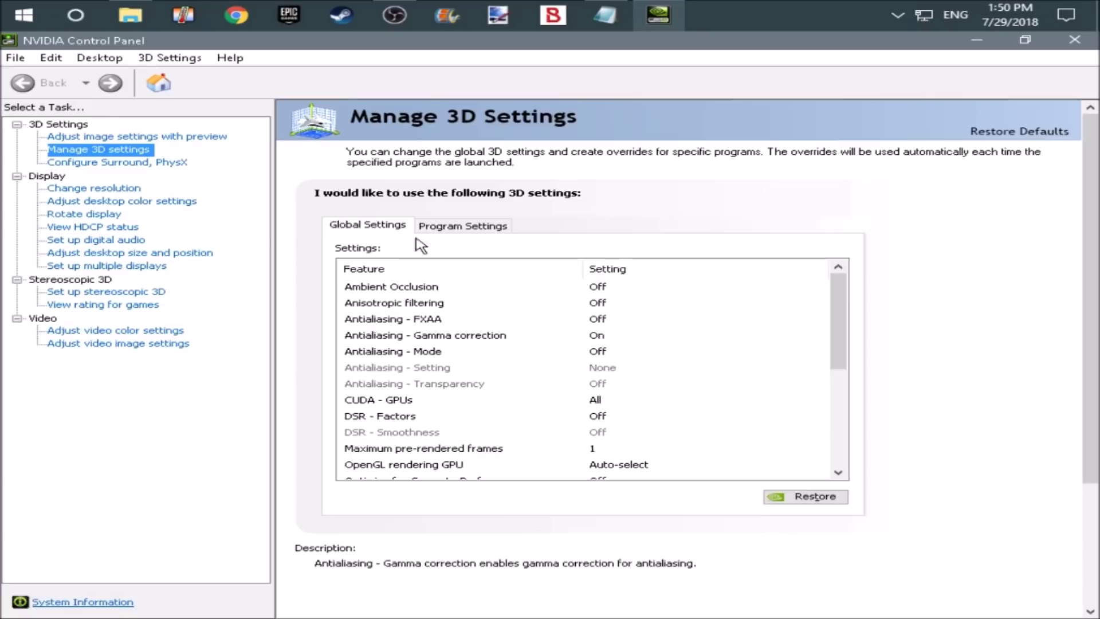
mouse_move(839, 342)
left_mouse_down()
mouse_move(836, 447)
mouse_move(840, 329)
left_mouse_up()
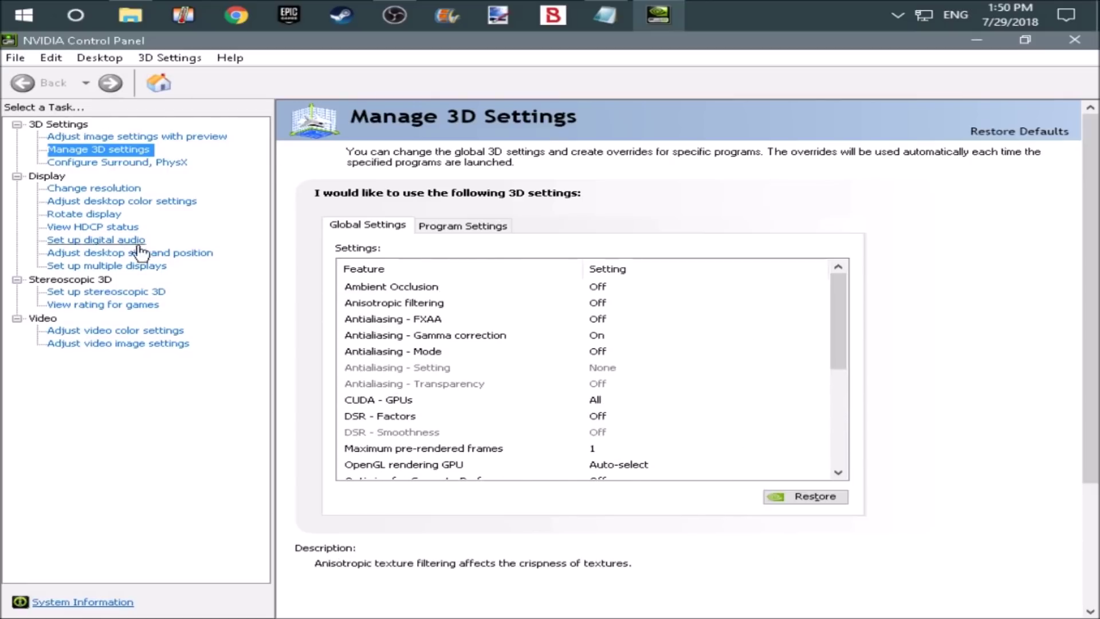
Open the Change Resolution page and browse the lowest PC resolutions in the list
left_click(122, 190)
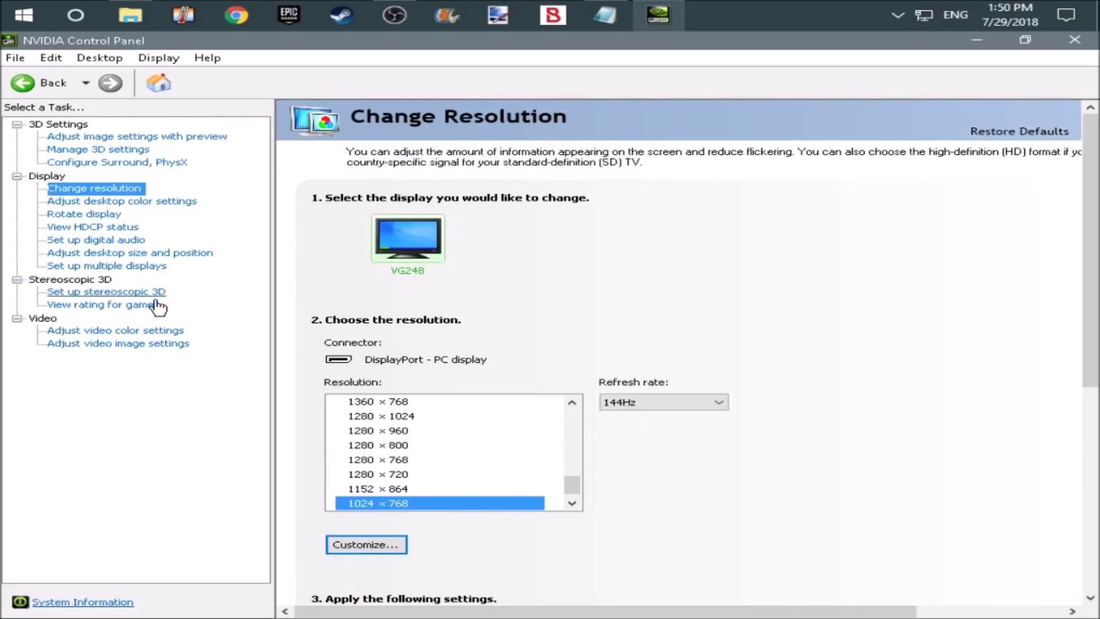
scroll(974, 343, "down", 2)
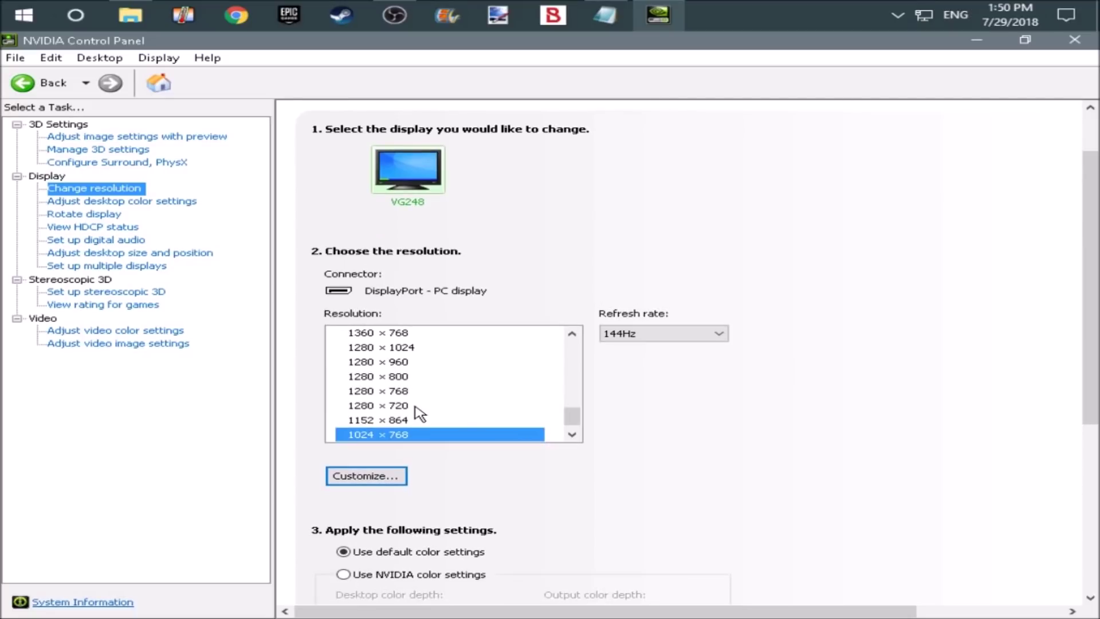
scroll(419, 412, "down", 1)
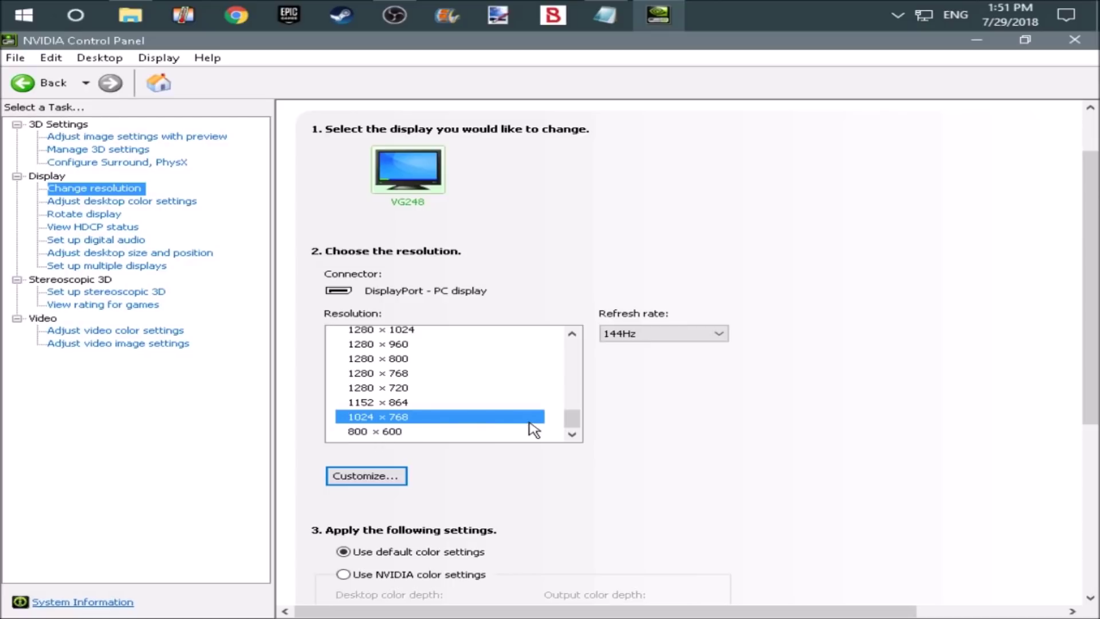
left_click_drag(577, 424, 571, 417)
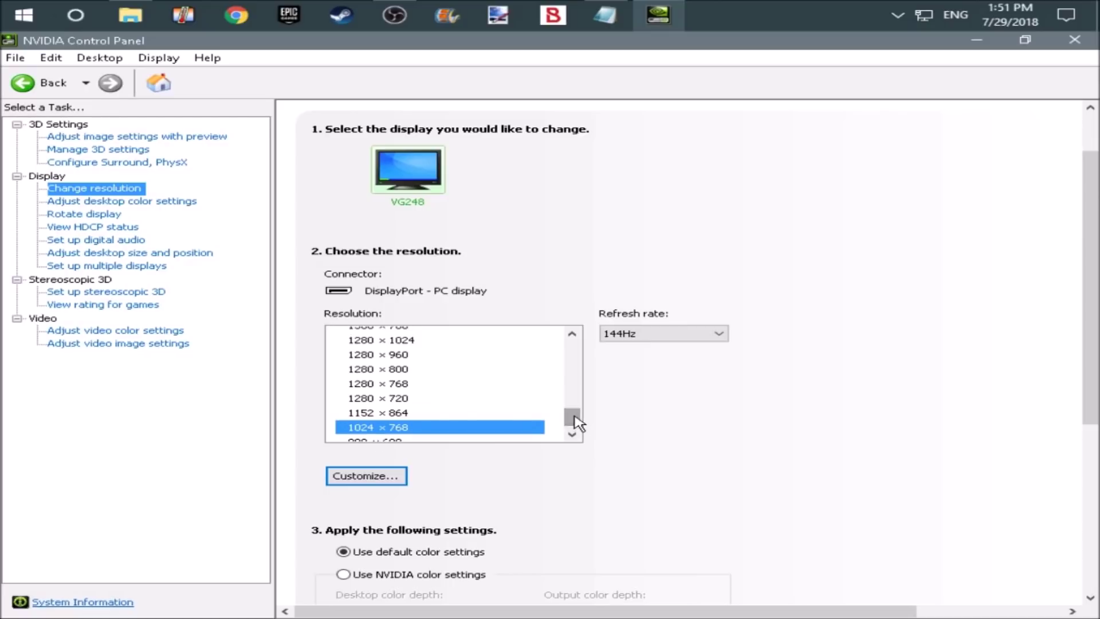
Try selecting the 1280 × 720 and 1920 × 1080 resolutions for the display
left_click(403, 400)
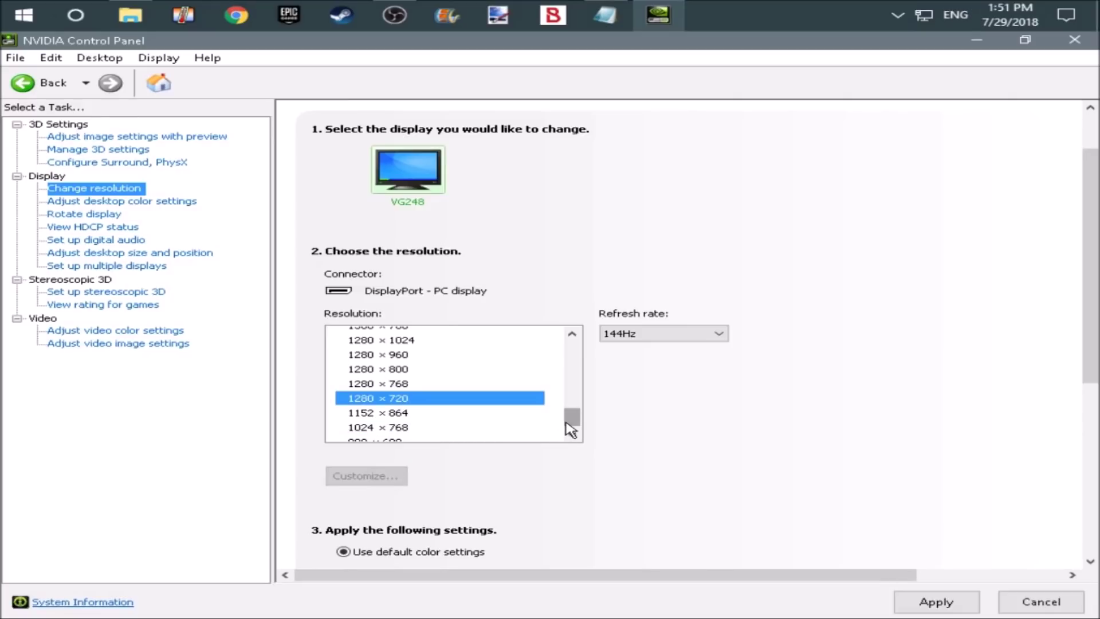
left_click_drag(565, 423, 566, 416)
scroll(433, 373, "up", 1)
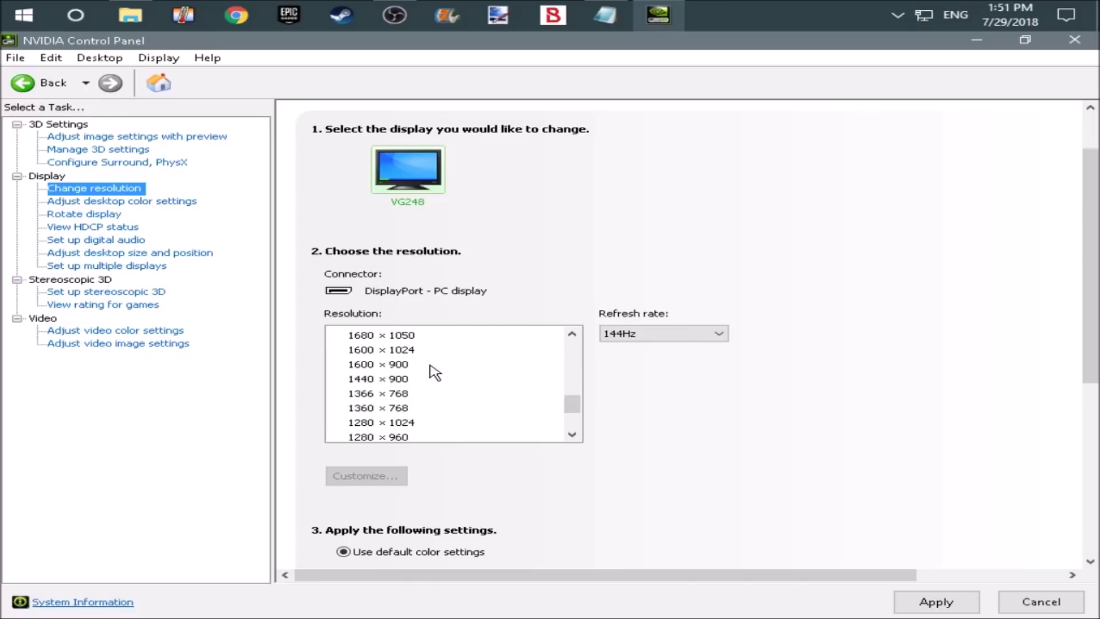
scroll(434, 373, "up", 2)
left_click(409, 388)
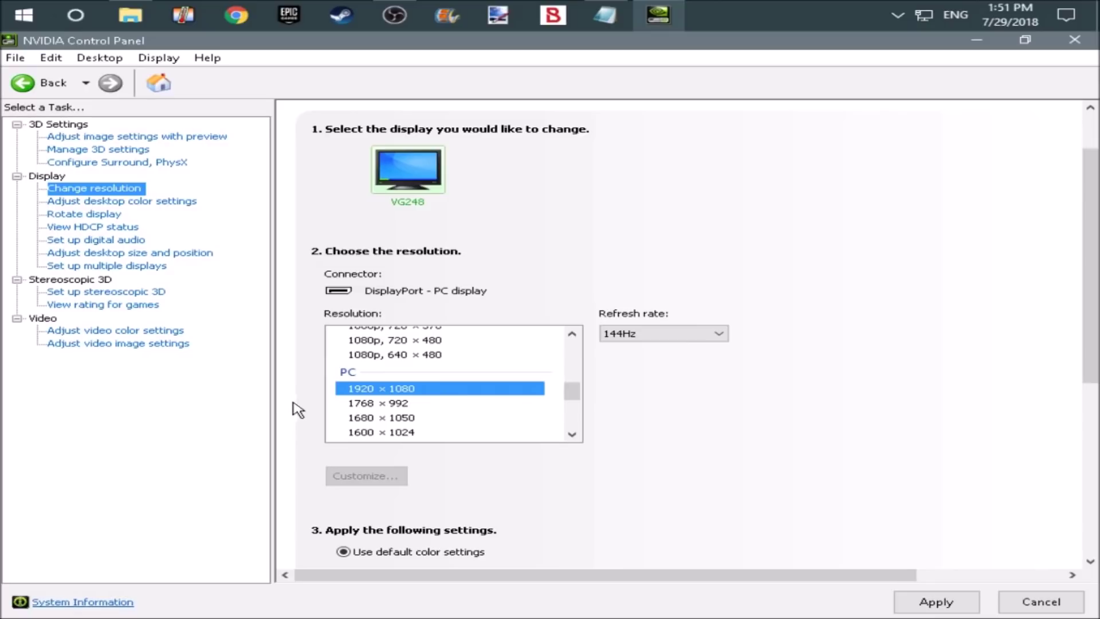
Select the 1024 × 768 resolution with a 144Hz refresh rate for the display
left_click_drag(572, 396, 562, 449)
left_click(418, 419)
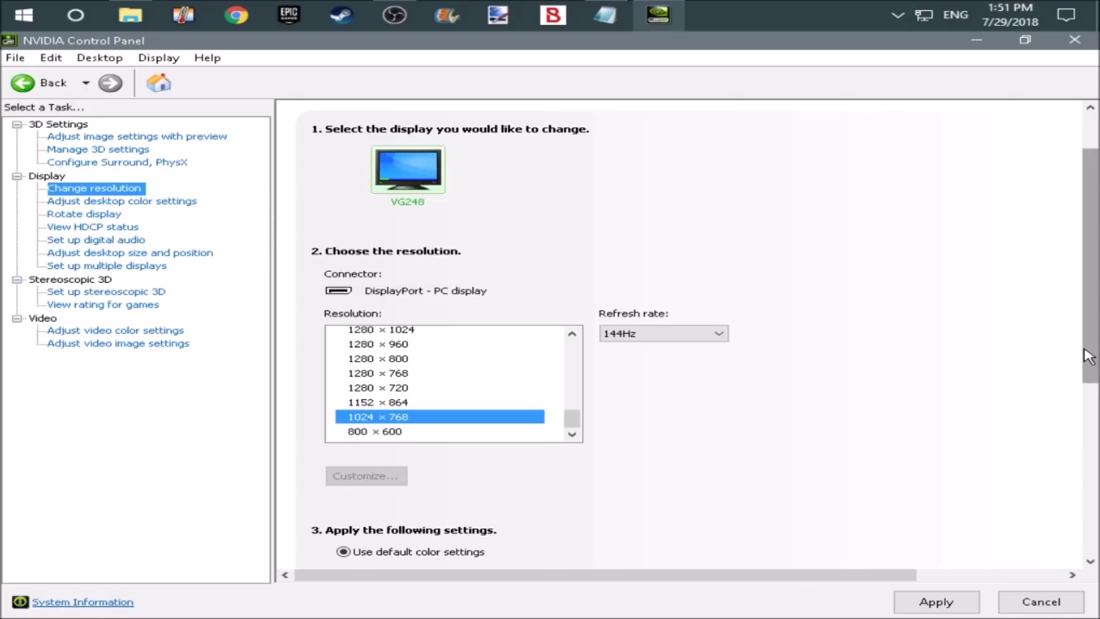
left_click_drag(1089, 355, 1061, 404)
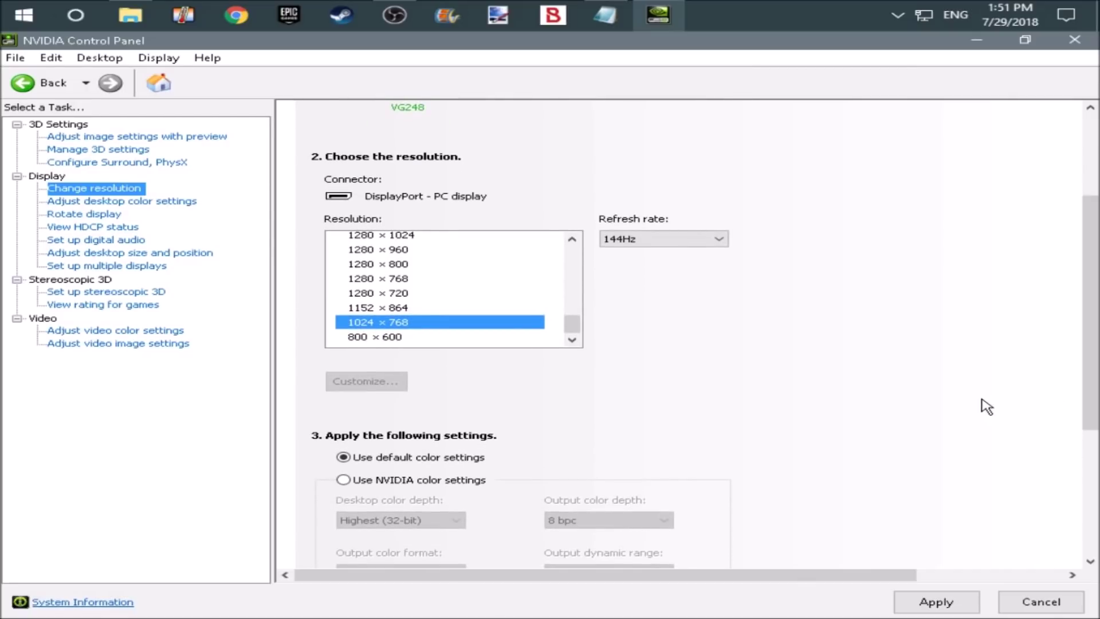
left_click(647, 240)
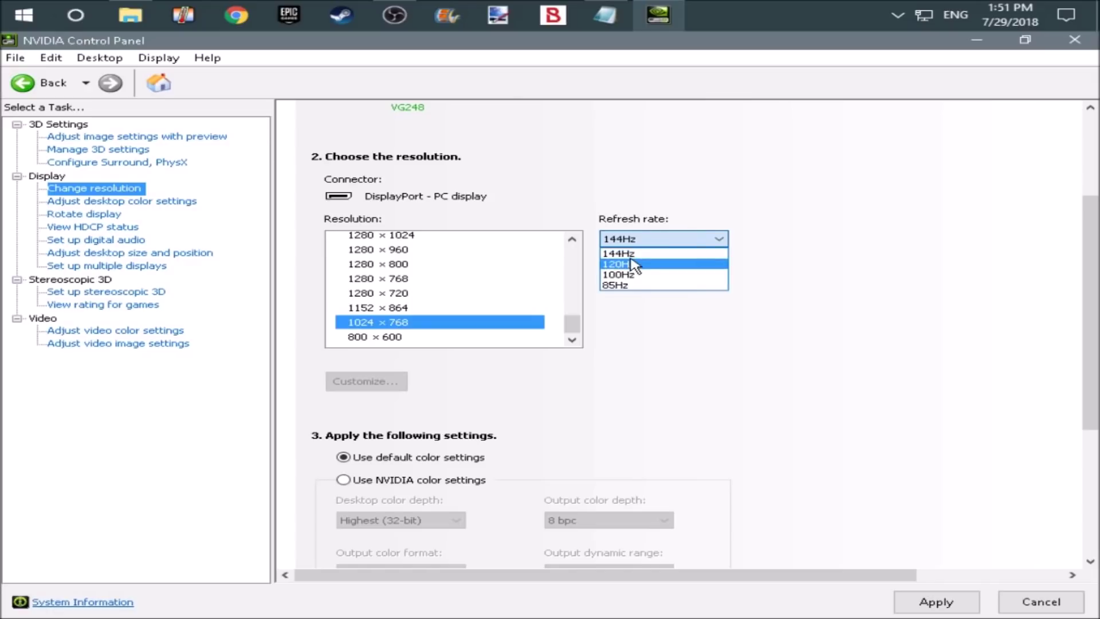
left_click(619, 253)
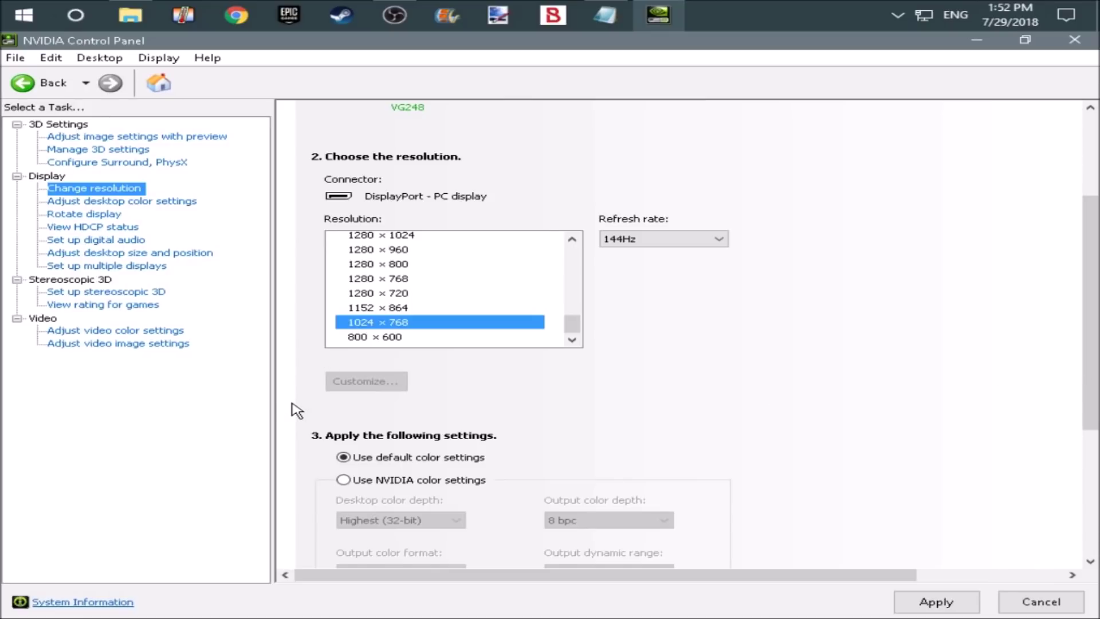
left_click(646, 239)
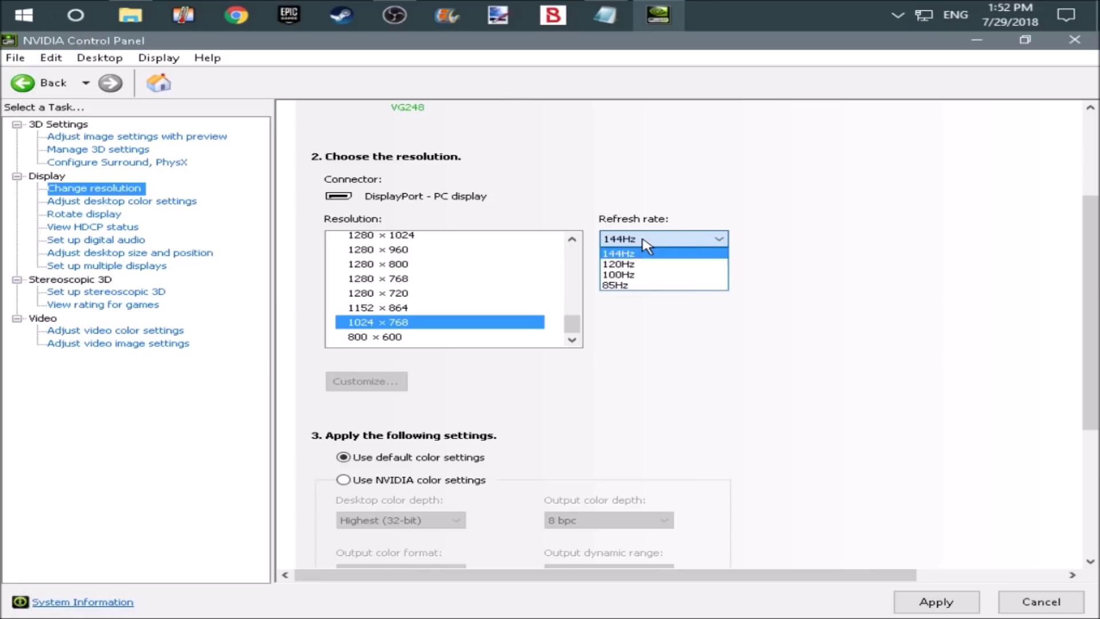
left_click(643, 240)
left_click(644, 239)
left_click(646, 253)
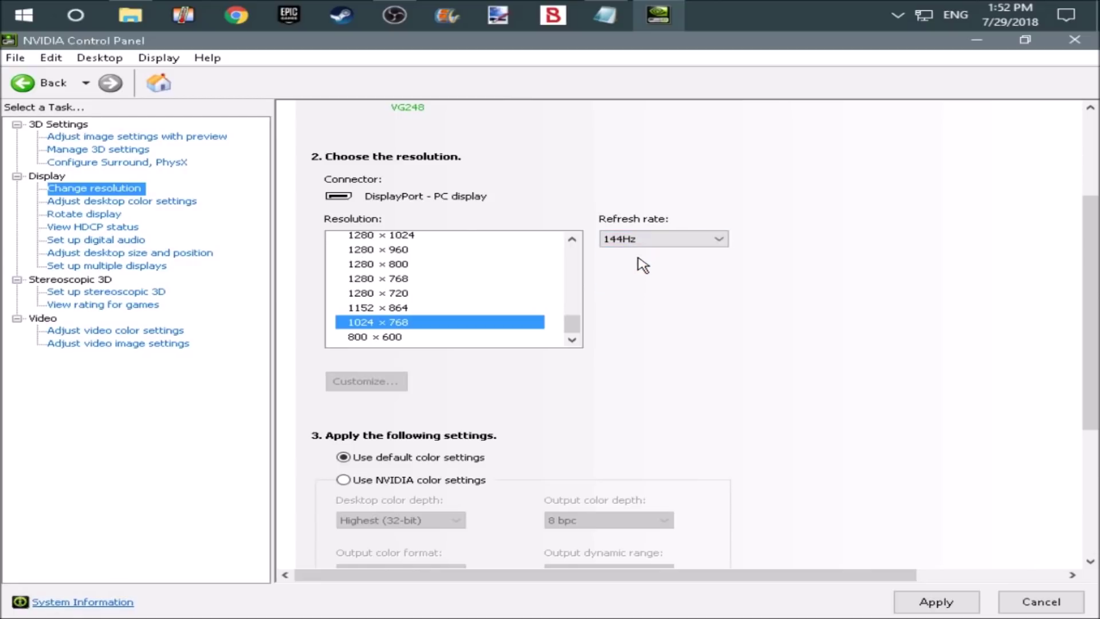
Apply the 1024 × 768 resolution, keep the new desktop configuration and close the NVIDIA Control Panel
left_click(951, 596)
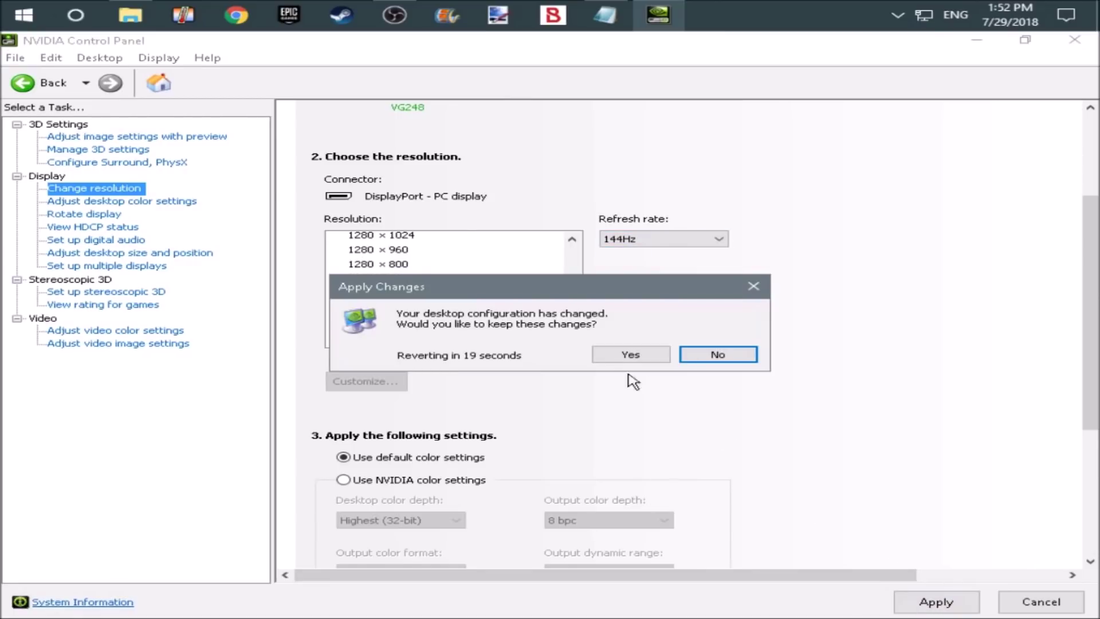
left_click(629, 354)
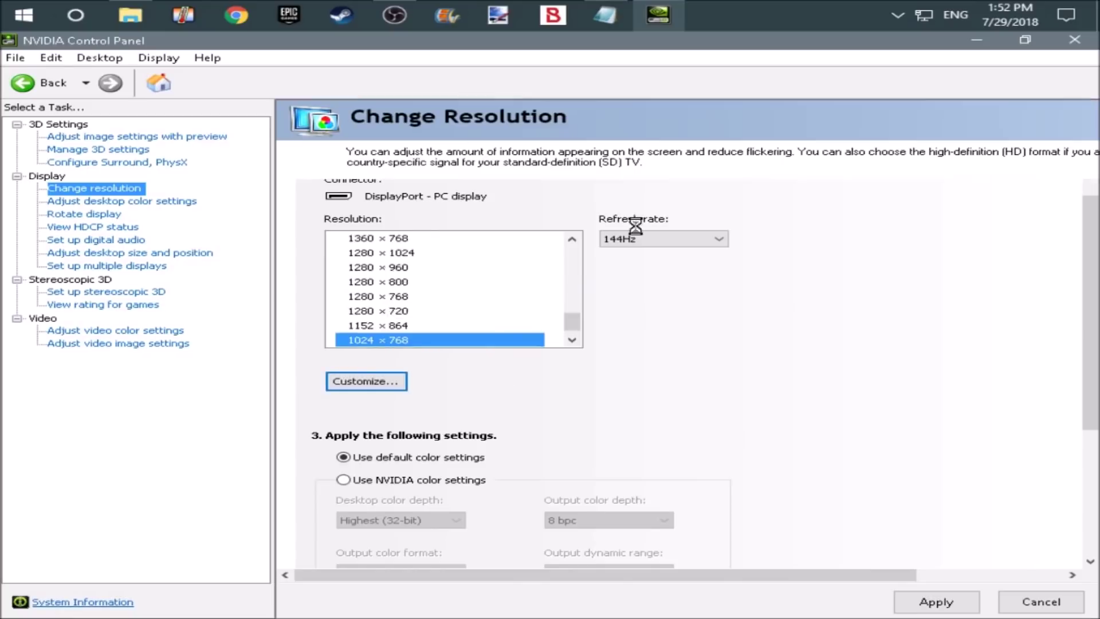
scroll(1095, 323, "down", 1)
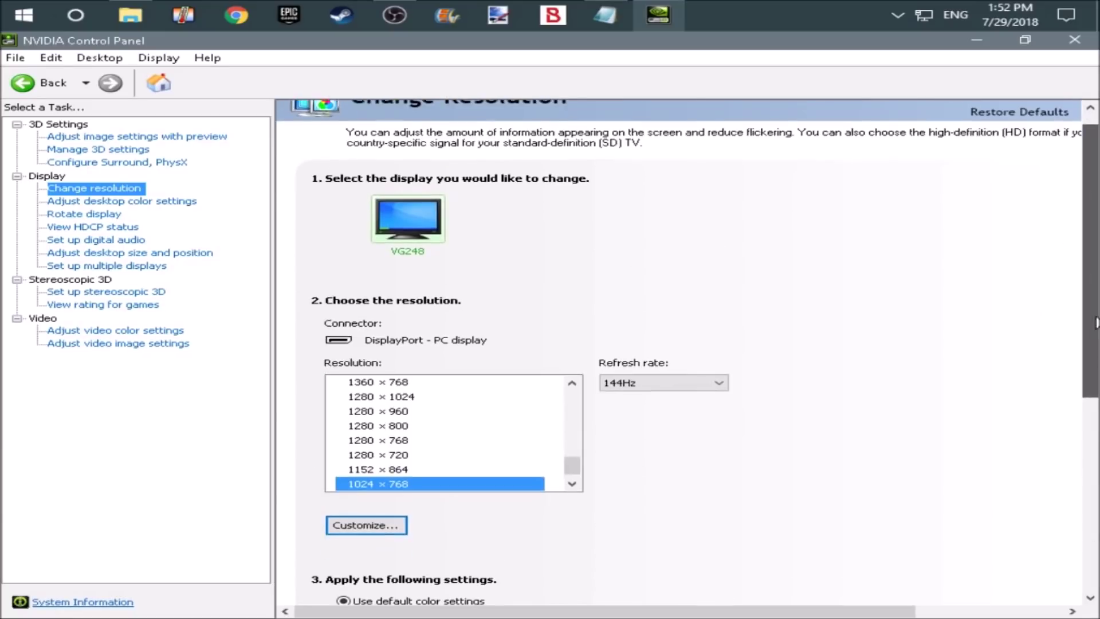
left_click(1075, 40)
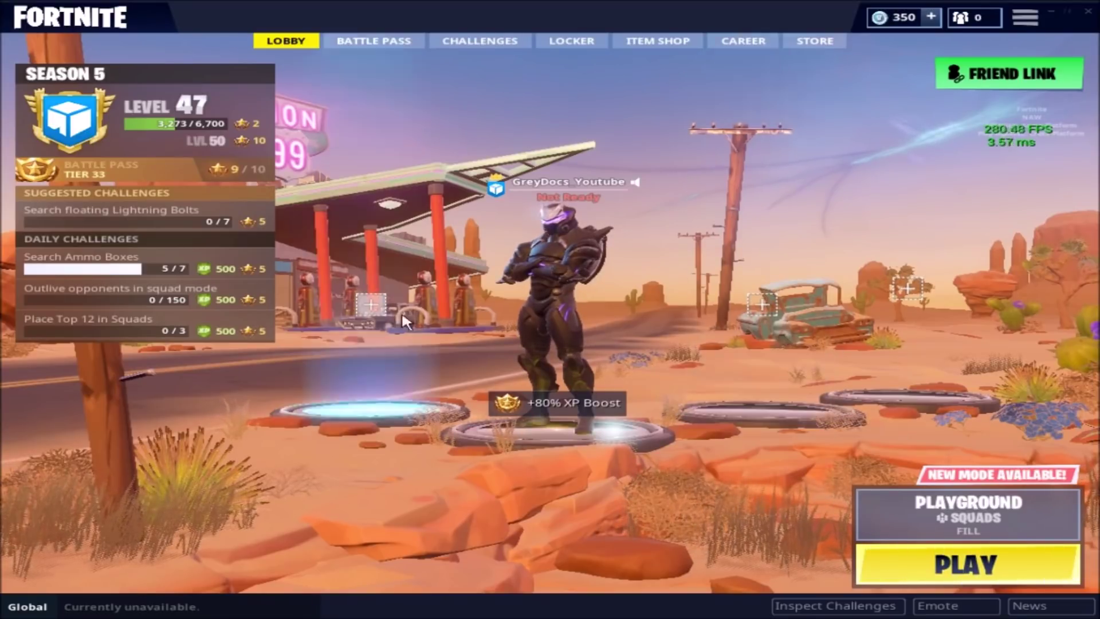
Open the settings from the Fortnite lobby and bring up the Video page
left_click(1020, 26)
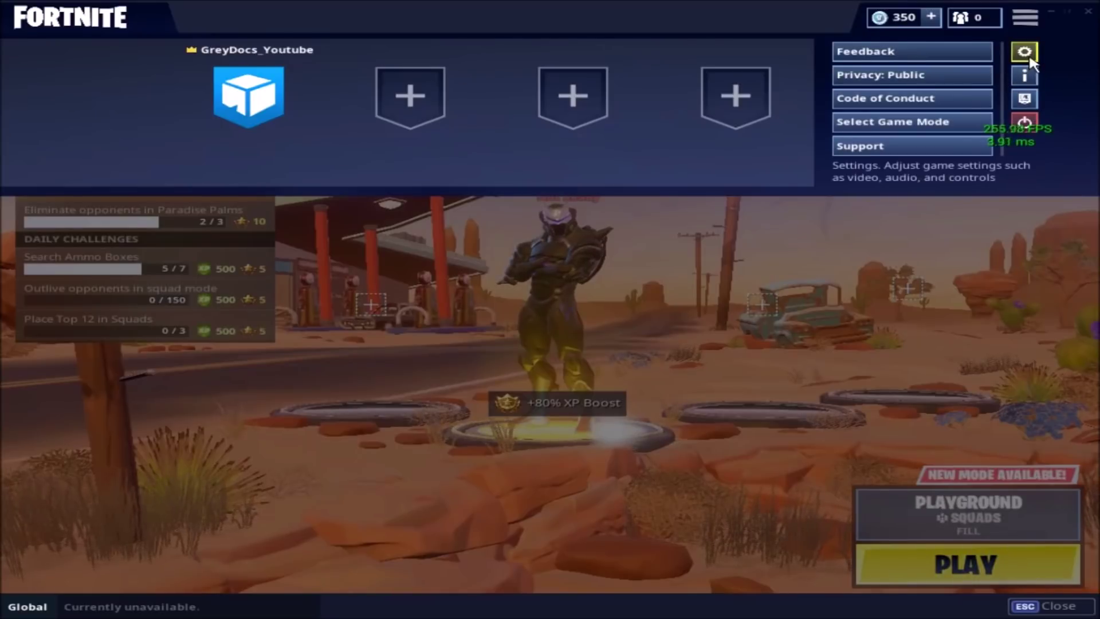
left_click(1025, 19)
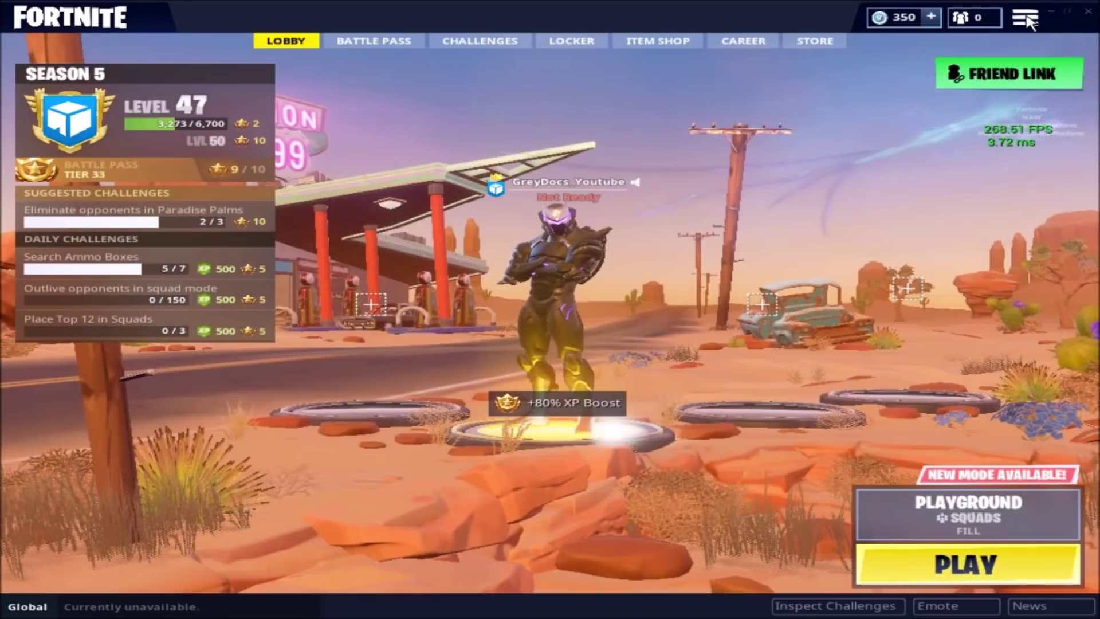
left_click(1027, 20)
left_click(1026, 46)
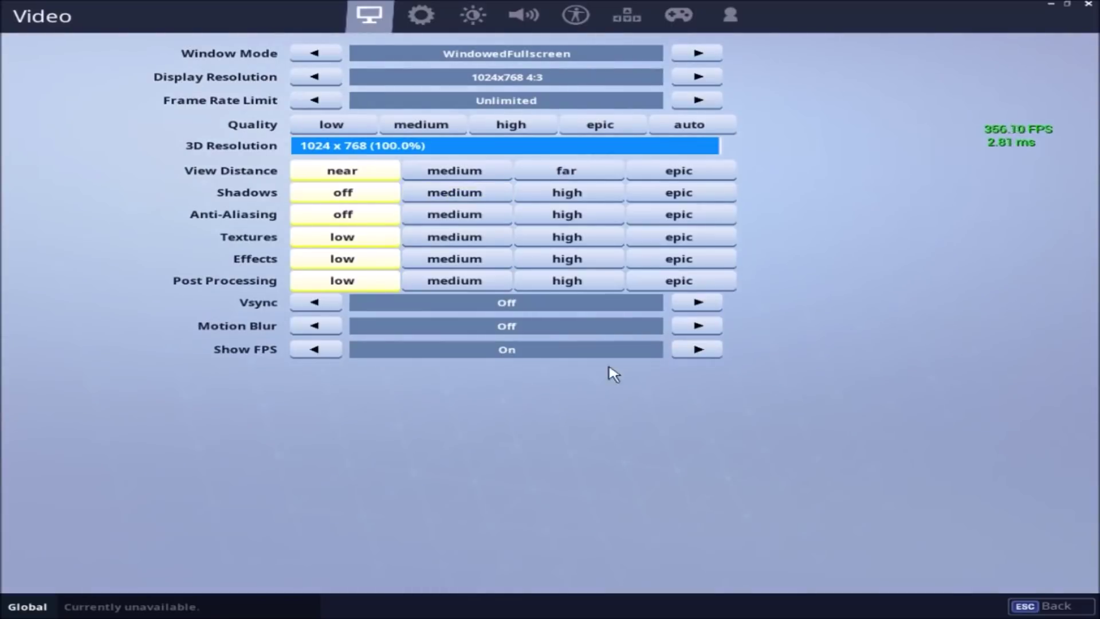
left_click(419, 19)
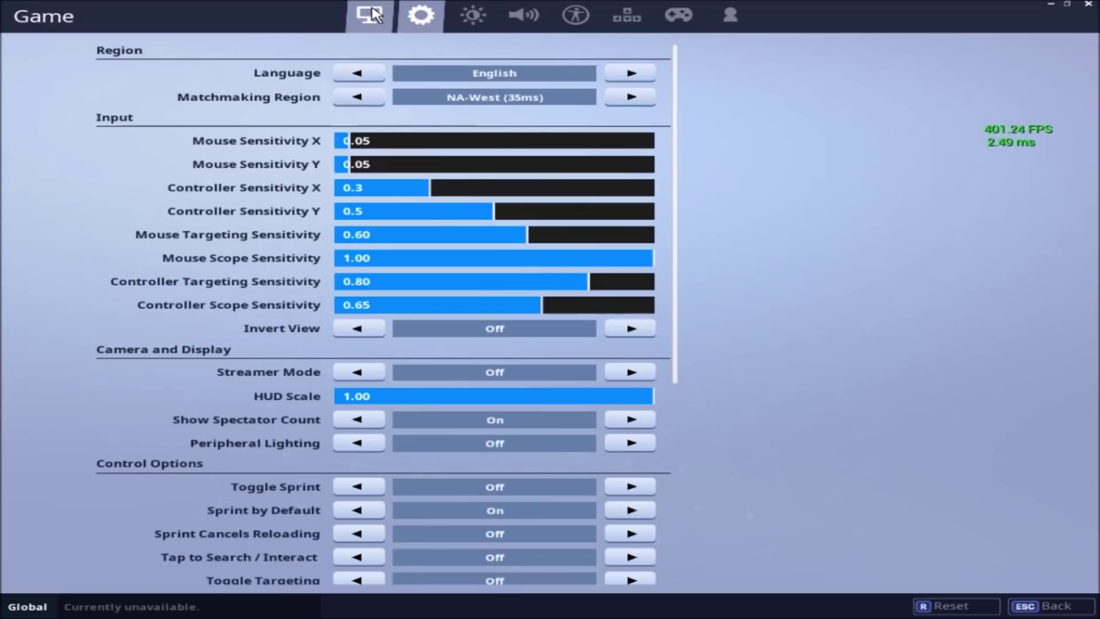
left_click(372, 14)
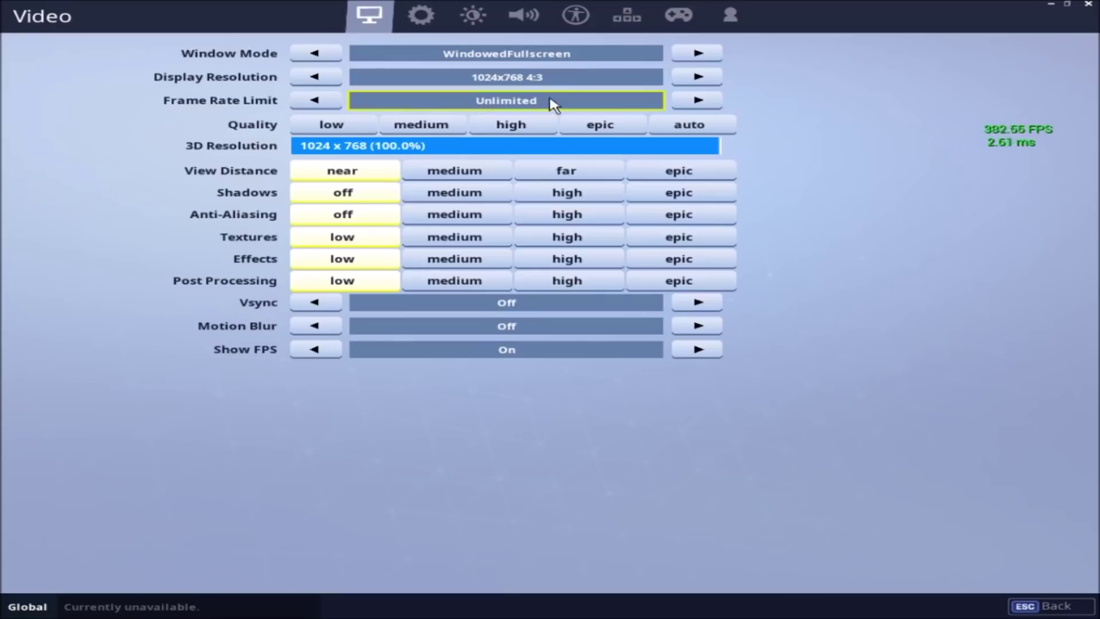
Cycle the window mode through Windowed and Fullscreen back to WindowedFullscreen
left_click(696, 54)
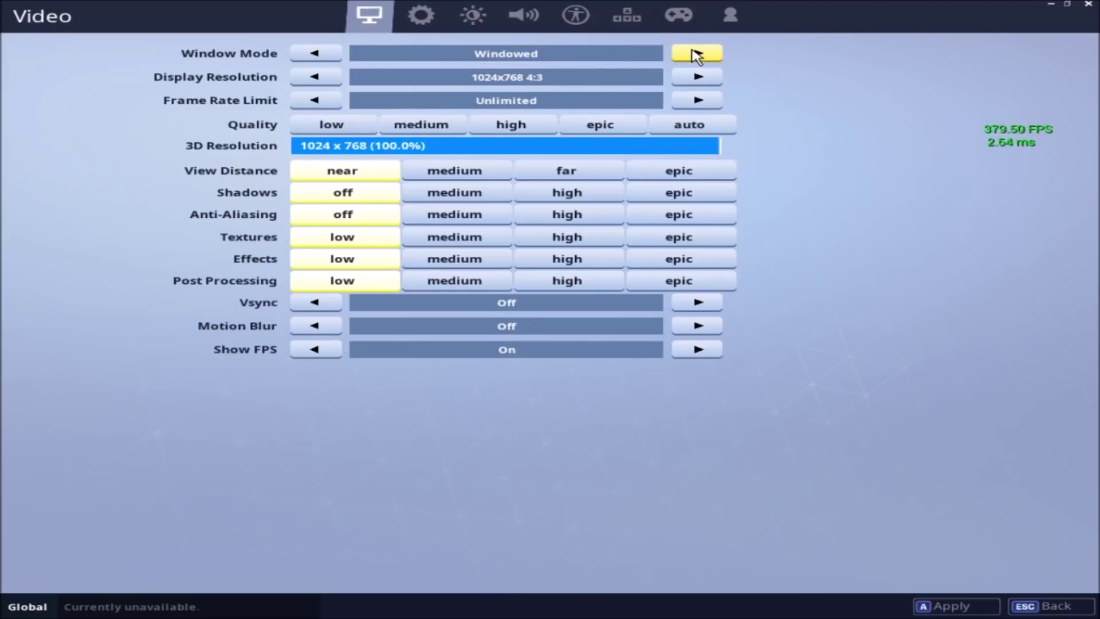
left_click(695, 53)
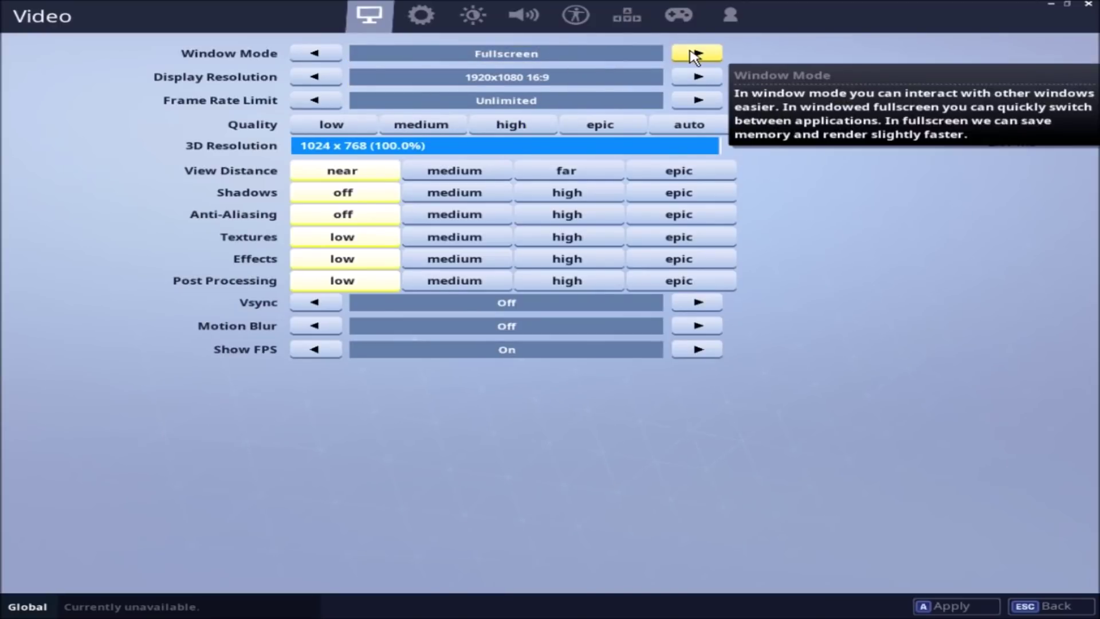
left_click(695, 54)
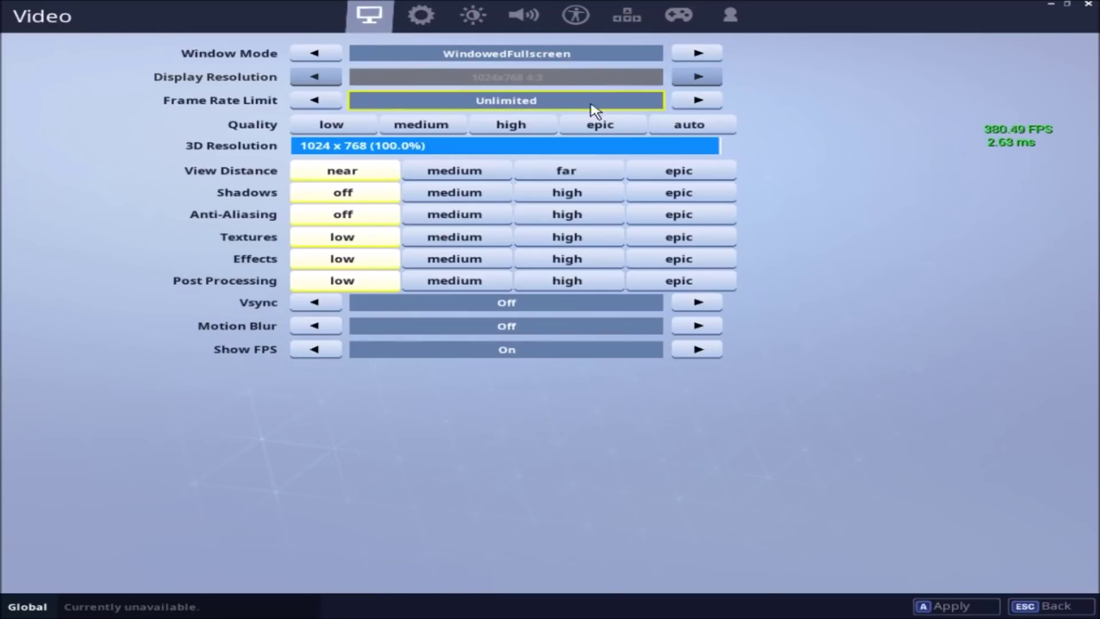
Step the frame rate limit through its options and try 144 FPS
mouse_move(570, 99)
left_click(680, 103)
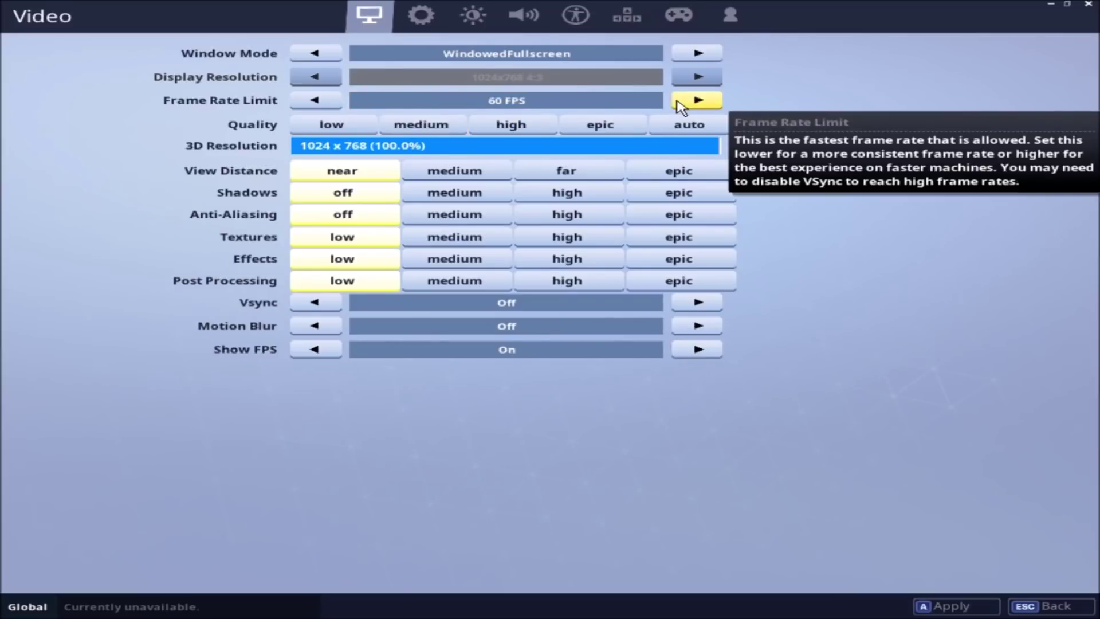
left_click(681, 106)
left_click(682, 106)
left_click(681, 106)
left_click(681, 106)
left_click(681, 106)
left_click(681, 106)
left_click(681, 106)
left_click(681, 106)
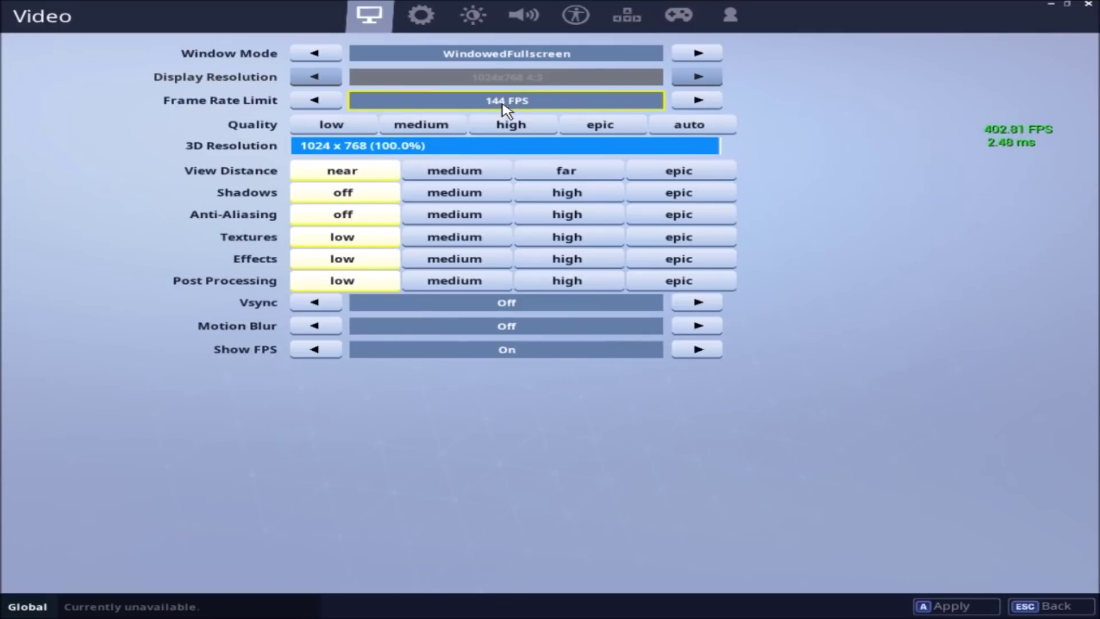
Try a 180 FPS frame rate limit and return the limit to Unlimited
left_click(694, 103)
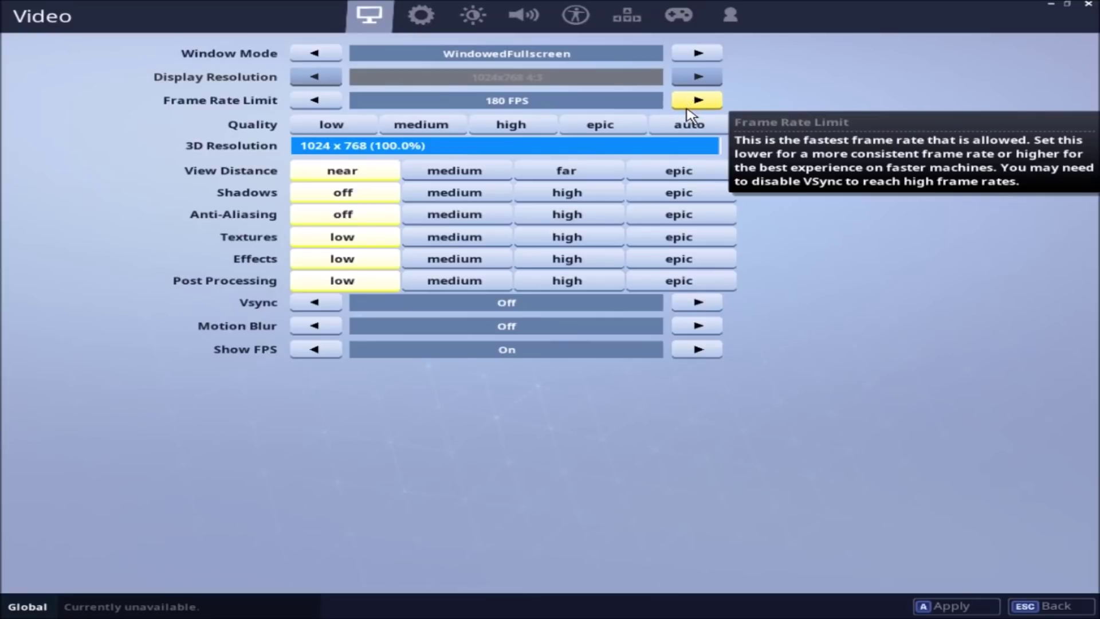
left_click(695, 102)
left_click(694, 102)
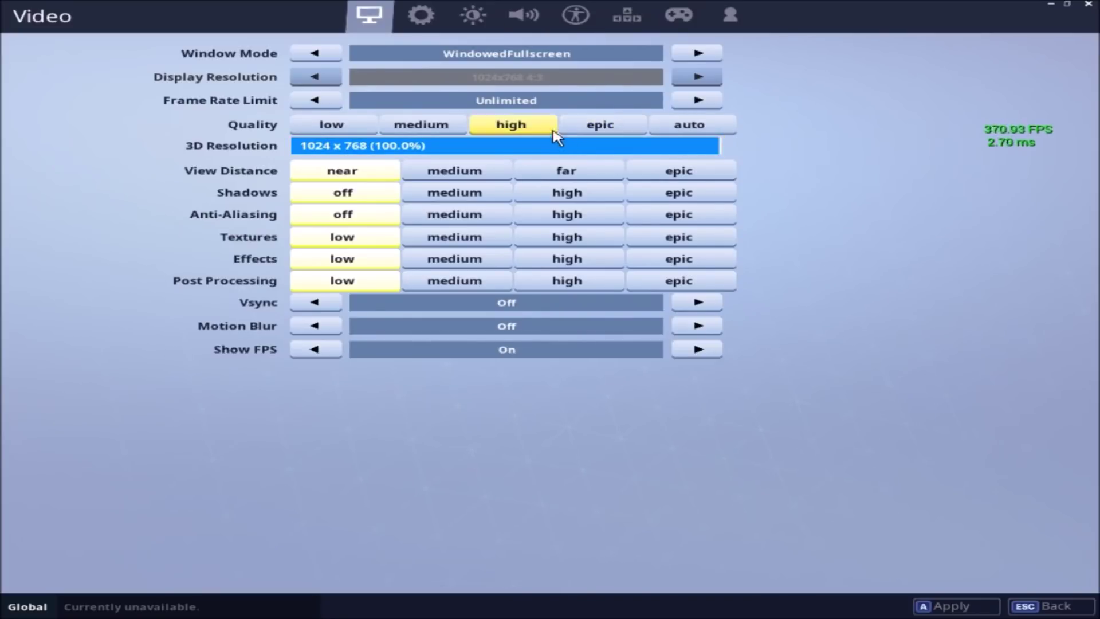
left_click(319, 101)
left_click(337, 104)
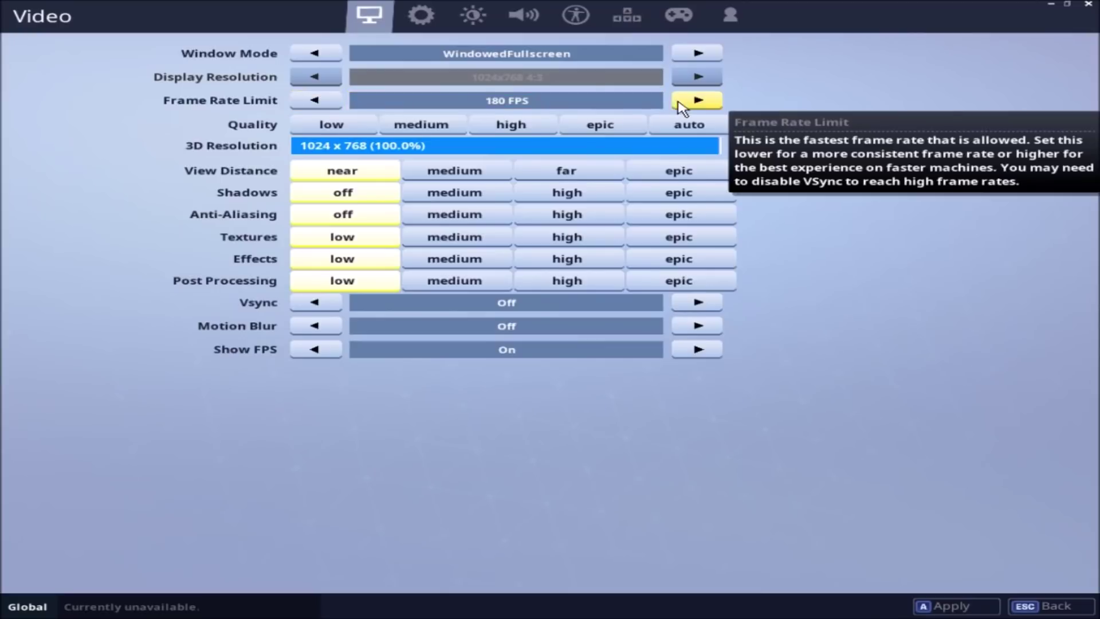
left_click(695, 102)
left_click(696, 102)
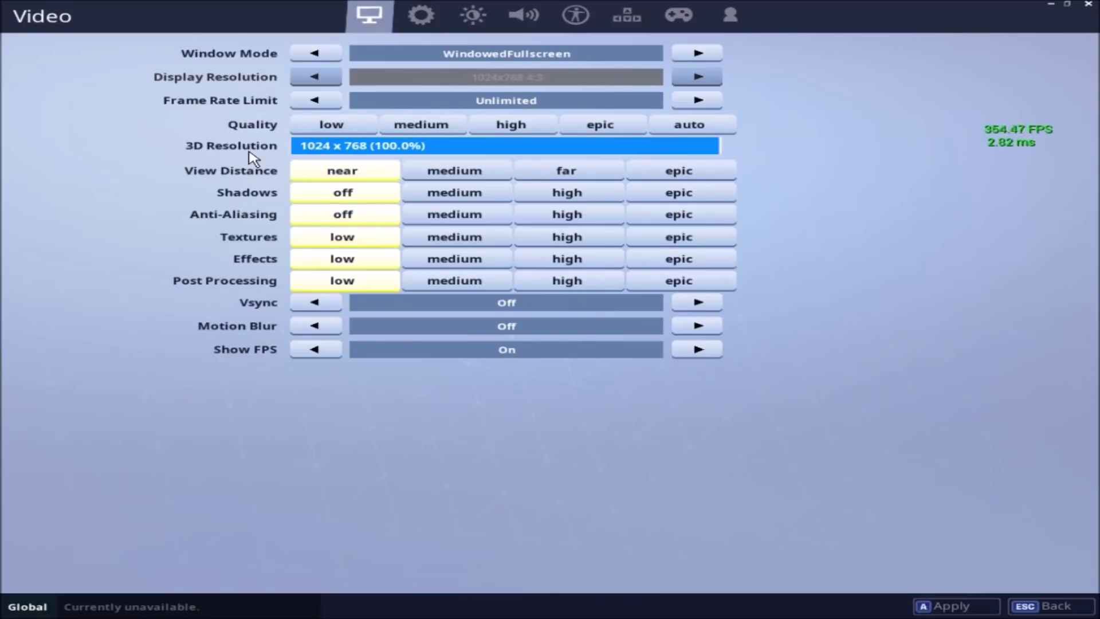
Move the 3D Resolution slider to 100% and switch Vsync on and back off
left_click(683, 147)
left_click_drag(685, 150, 743, 145)
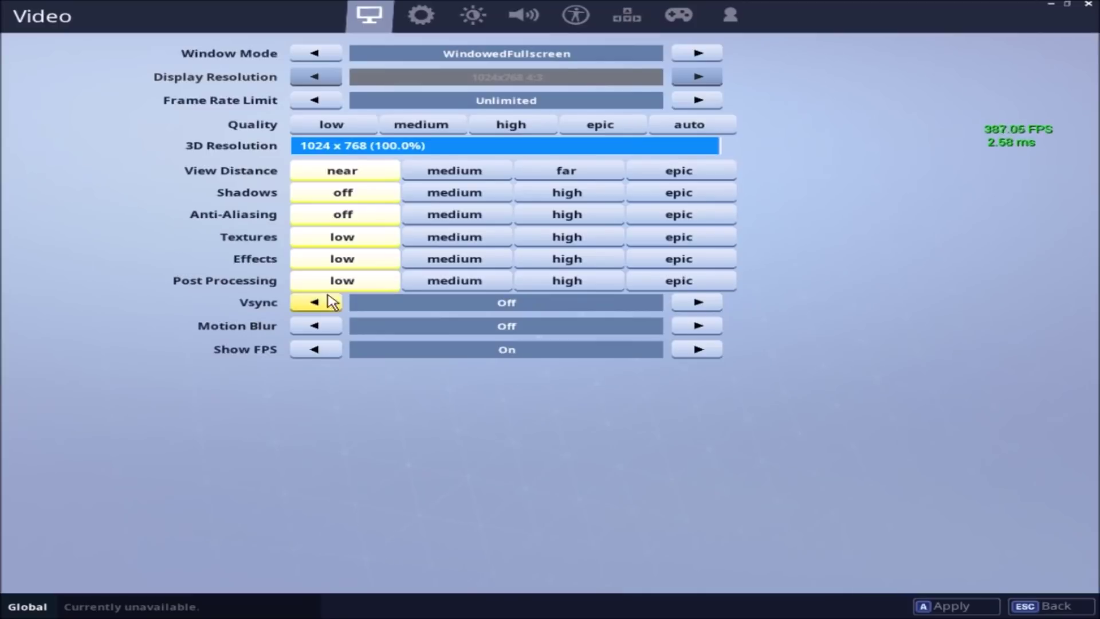
mouse_move(327, 314)
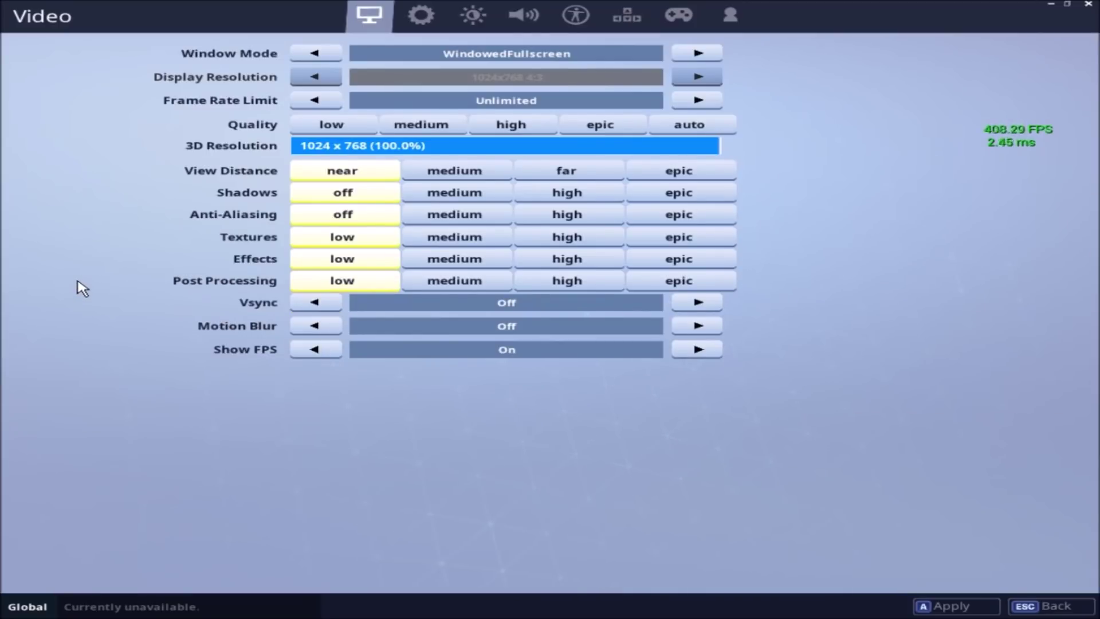
left_click(337, 305)
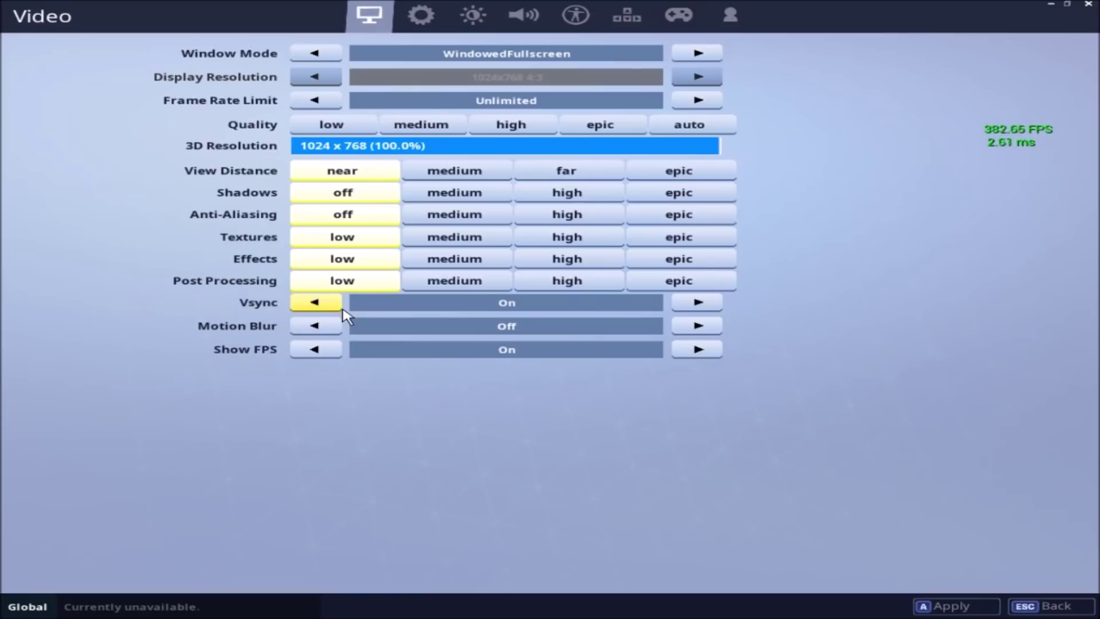
left_click(696, 305)
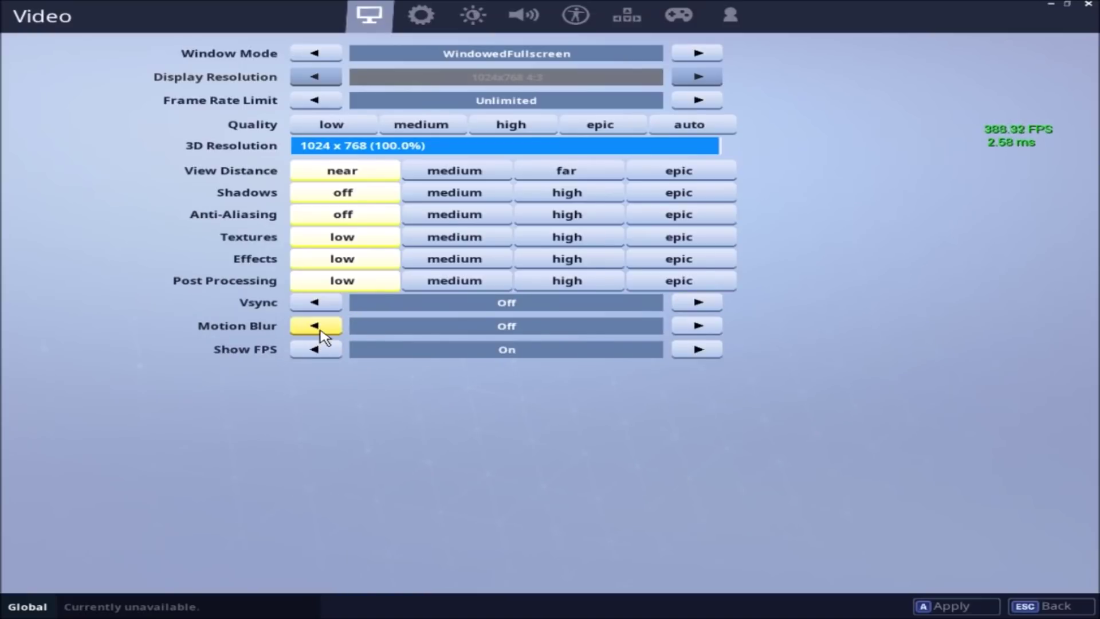
mouse_move(324, 337)
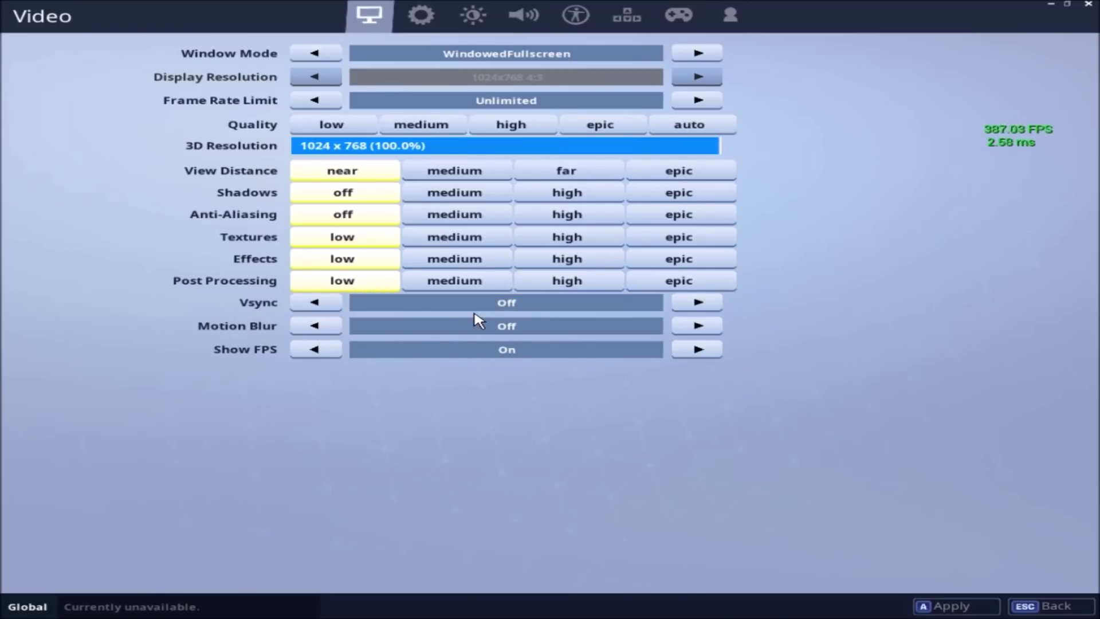
mouse_move(761, 319)
left_click(1031, 605)
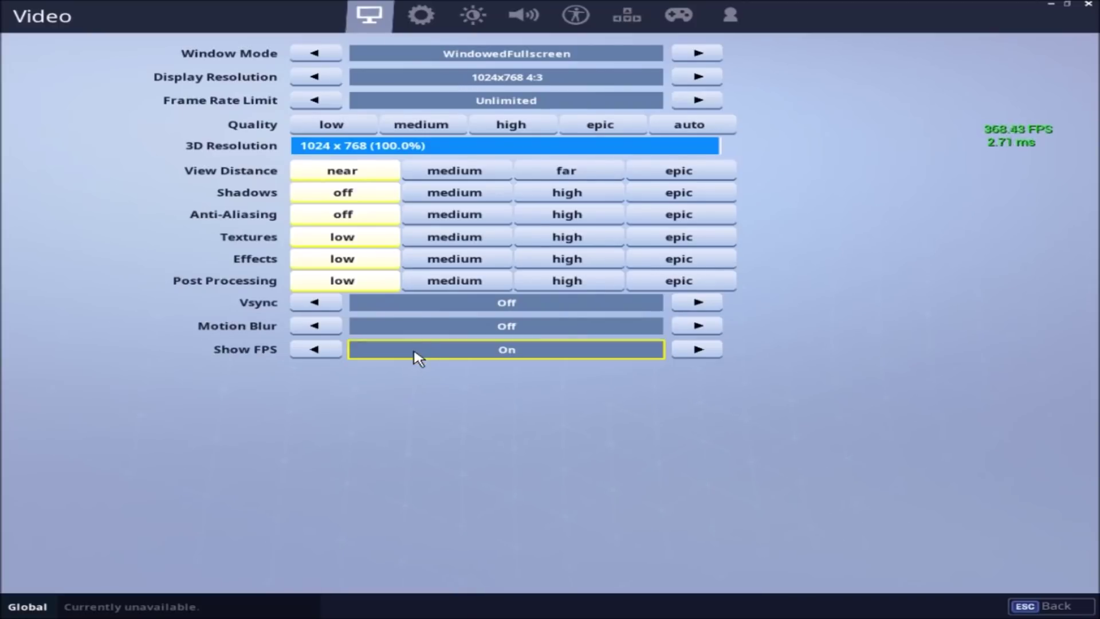
Review the Game settings down to the Replays options and close the settings
left_click(421, 19)
scroll(356, 192, "down", 10)
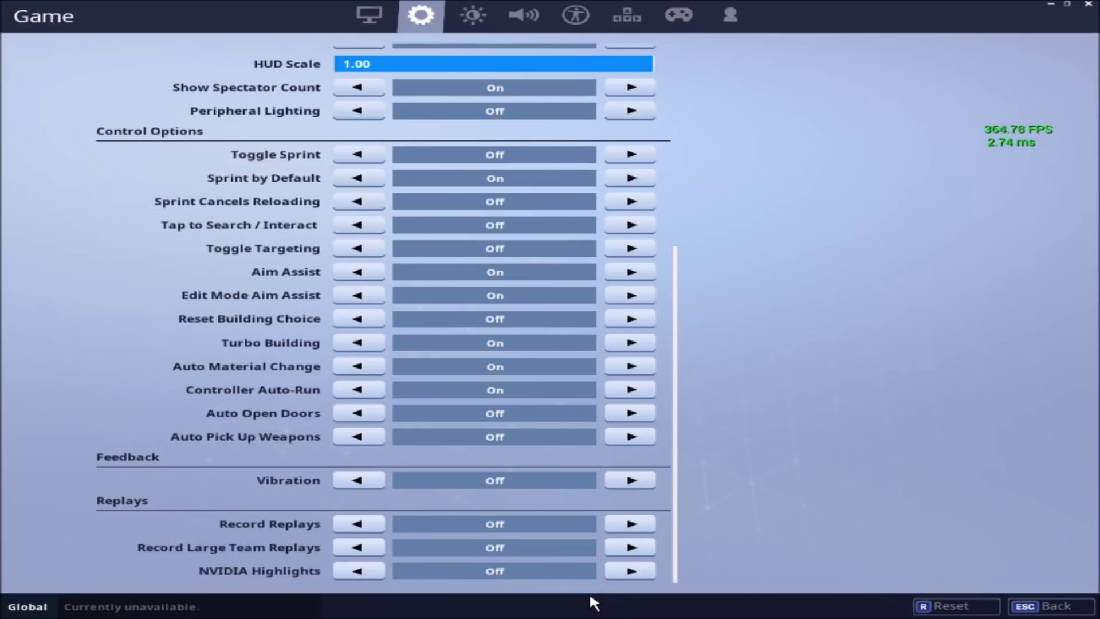
left_click(1088, 5)
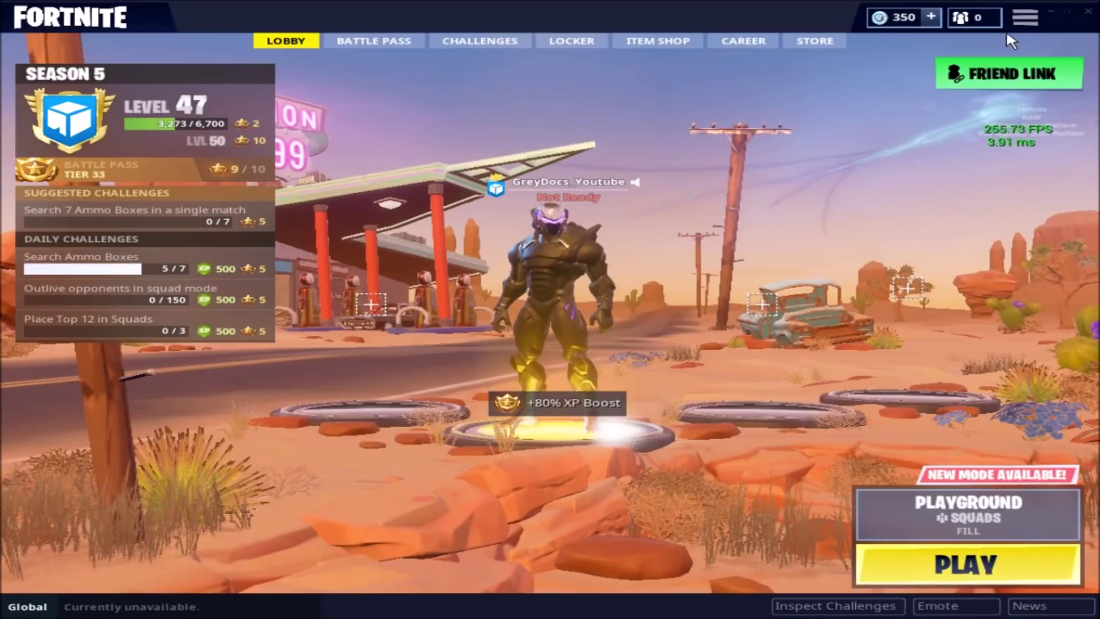
Reopen the settings from the lobby and bring up the Game page
left_click(1025, 17)
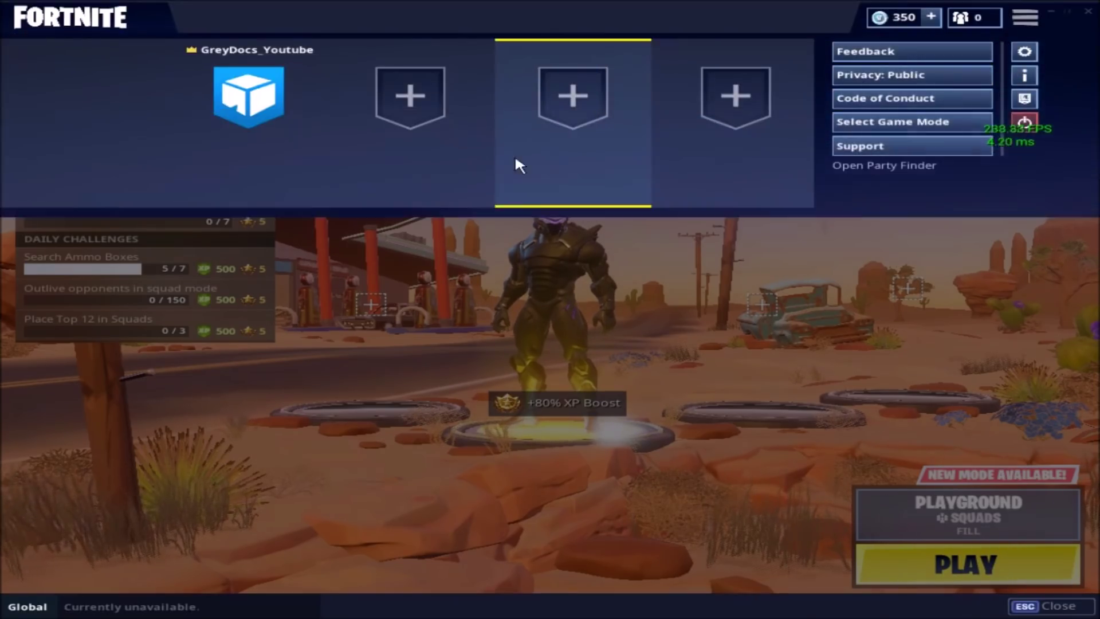
left_click(1024, 52)
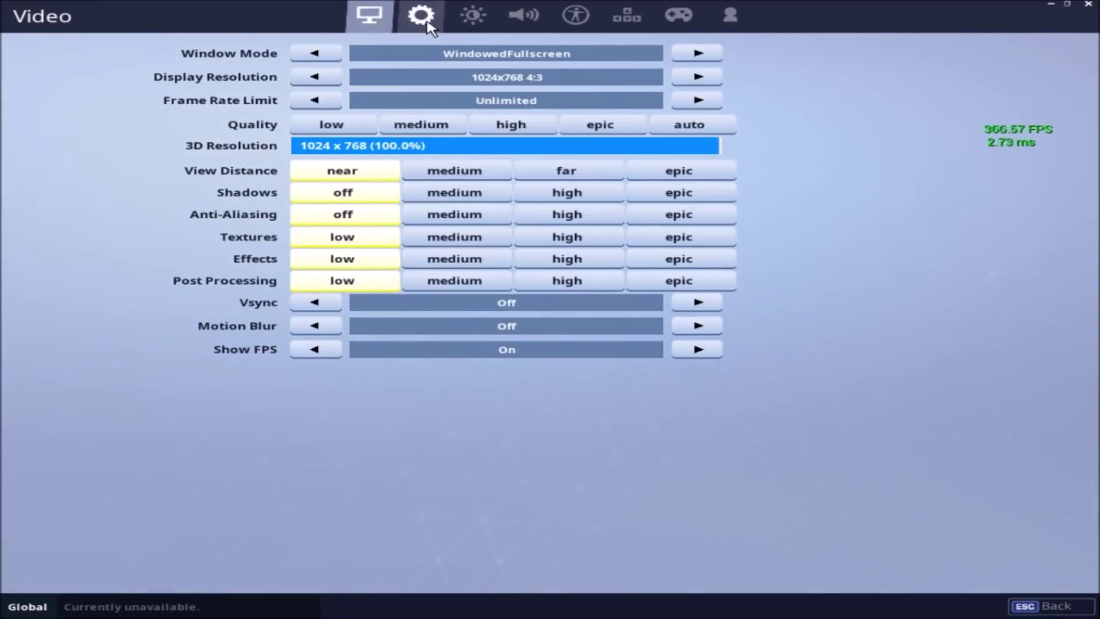
left_click(421, 17)
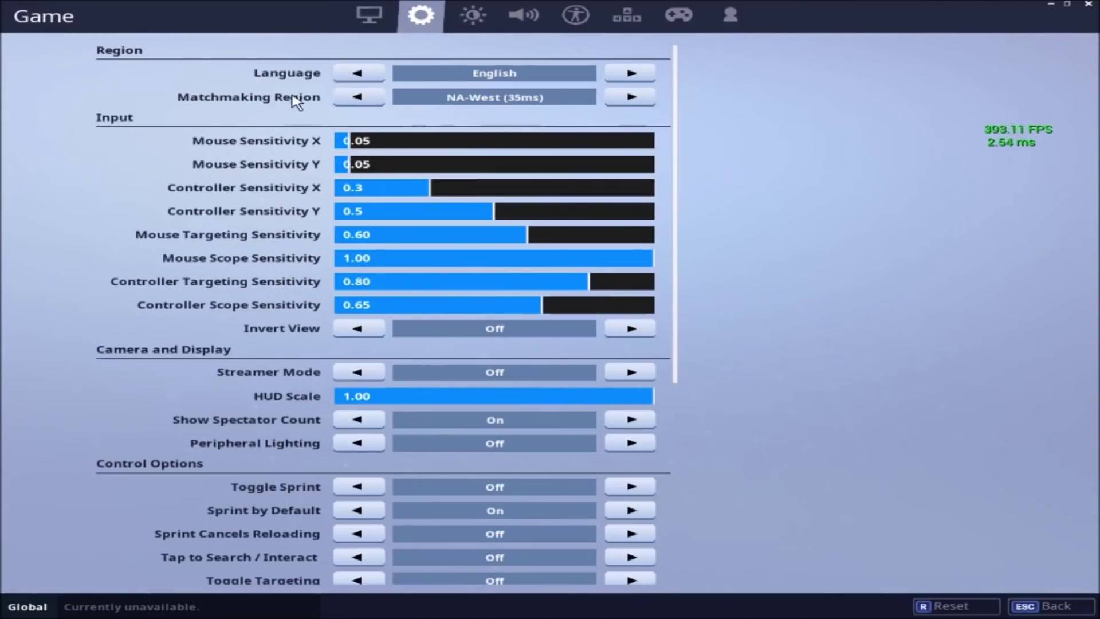
Cycle through the Auto, NA-East, Europe and Brazil matchmaking regions to compare their pings, then return to NA-West
left_click(358, 97)
left_click(357, 97)
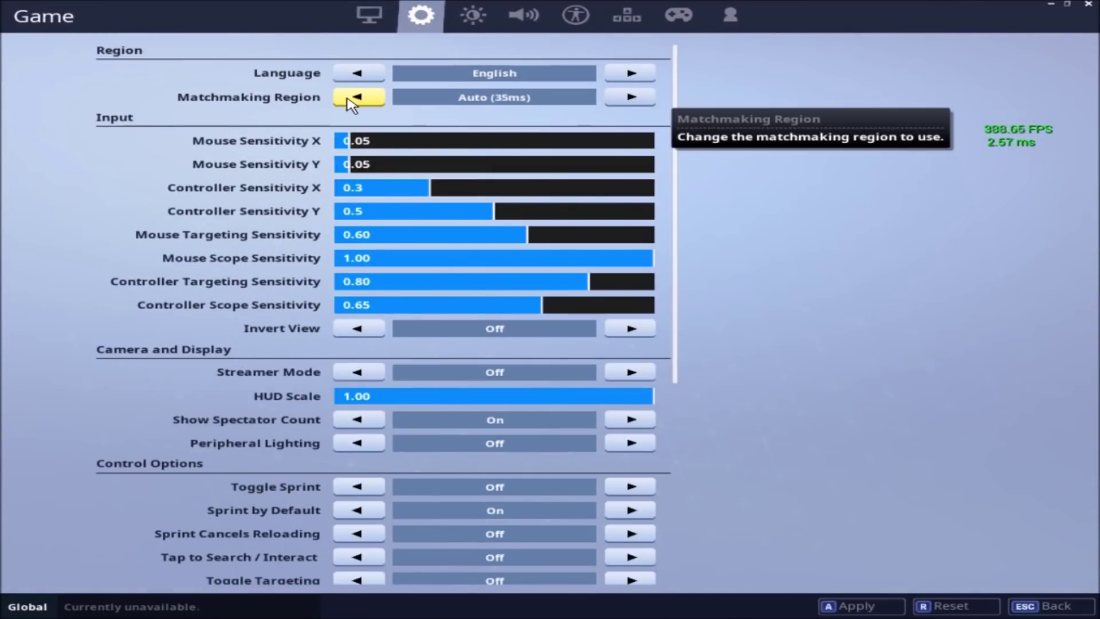
left_click(357, 97)
left_click(630, 99)
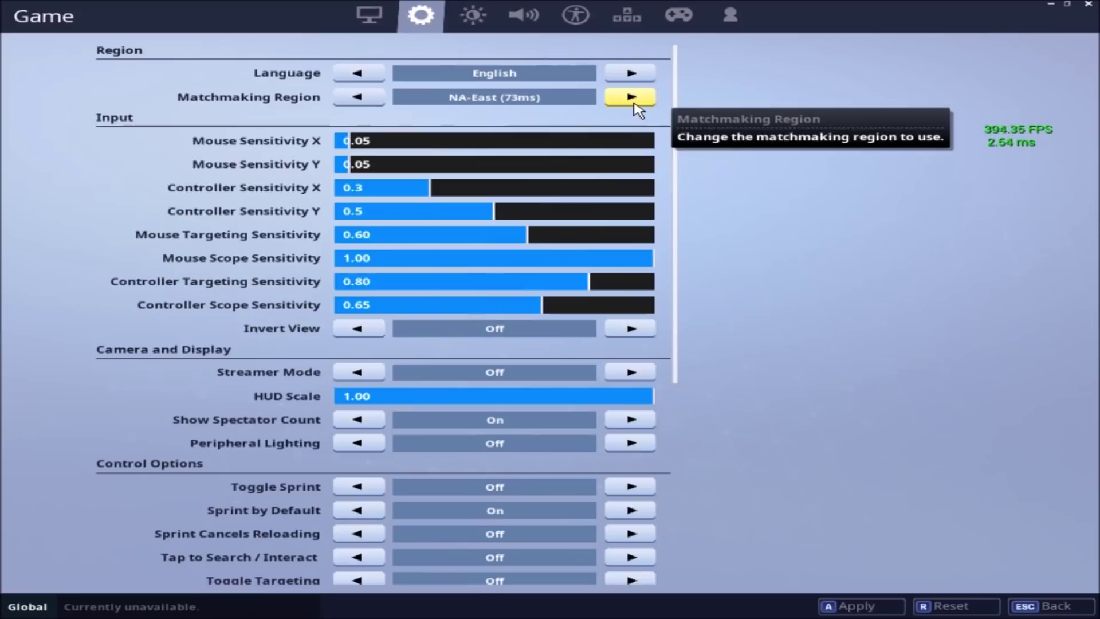
left_click(631, 98)
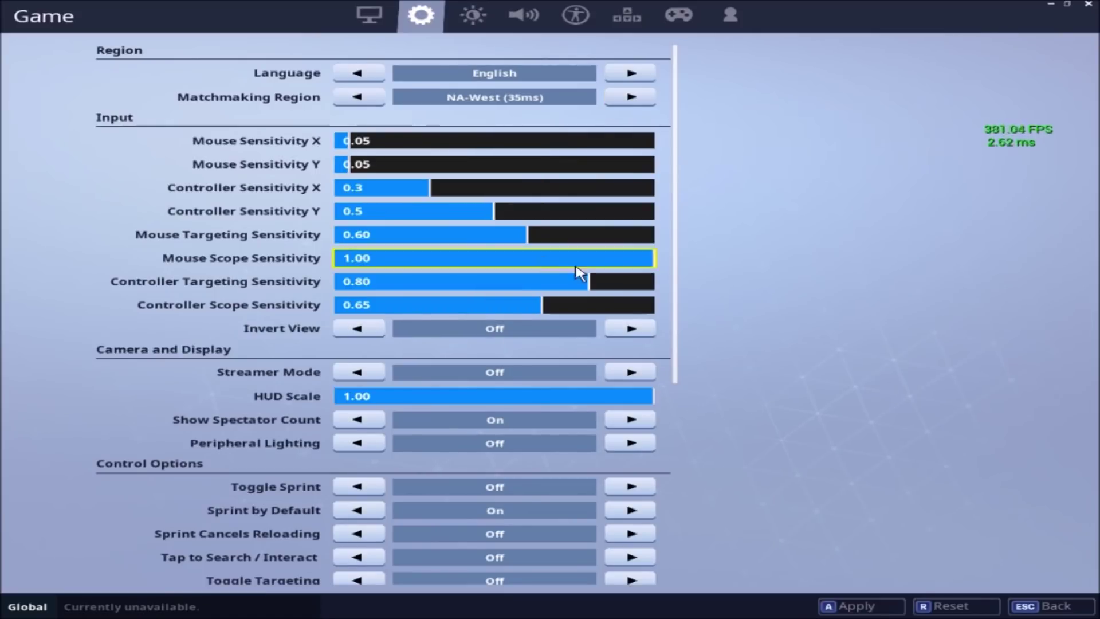
left_click(631, 97)
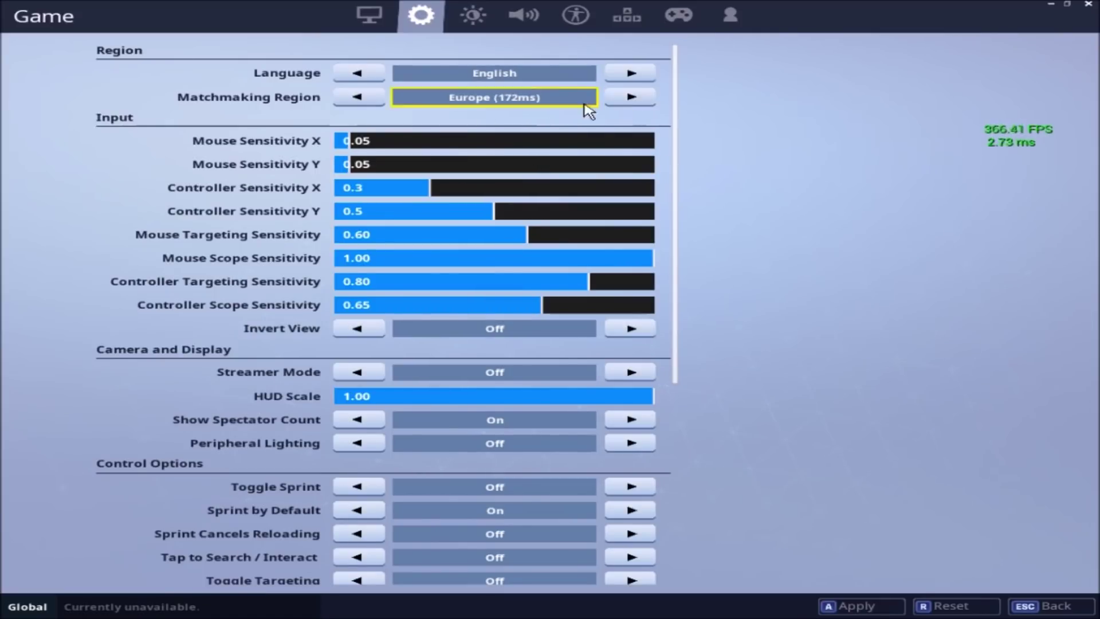
left_click(361, 98)
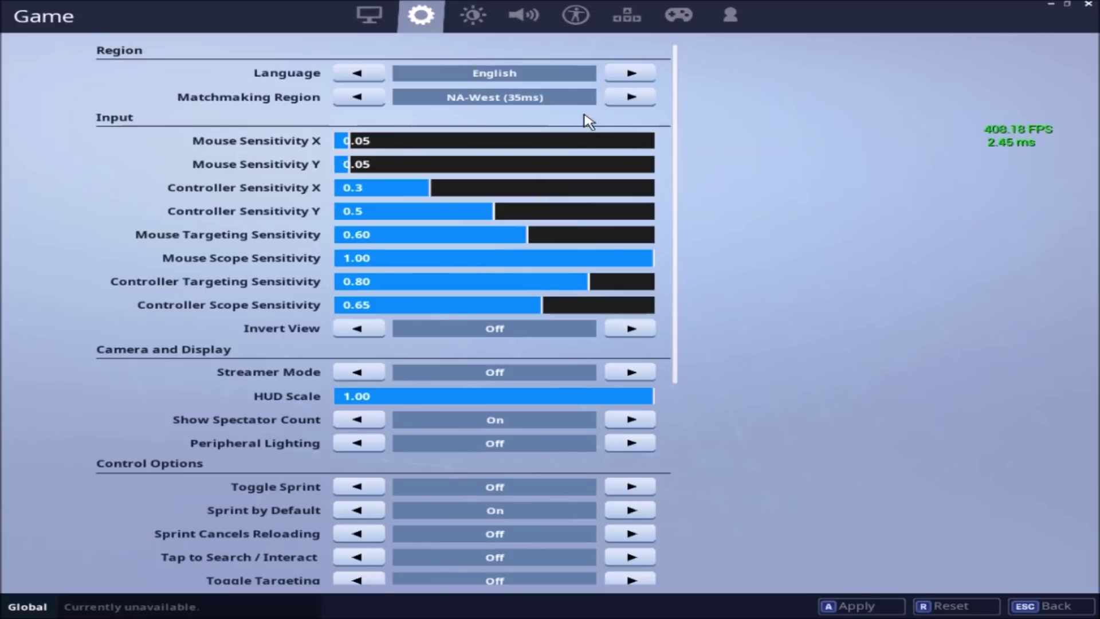
left_click(616, 100)
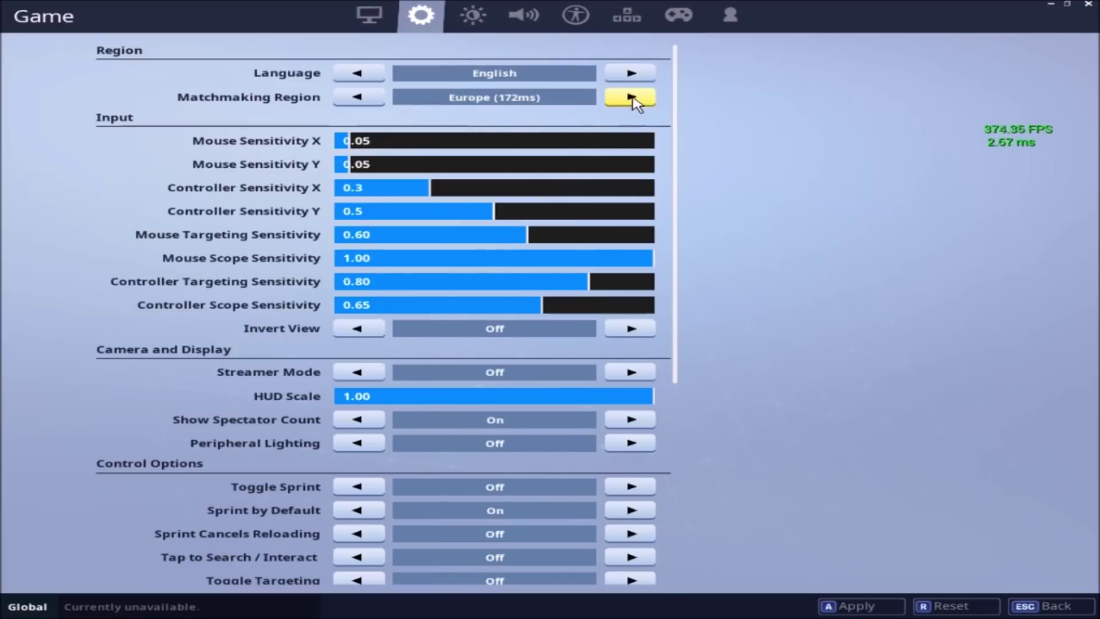
left_click(631, 99)
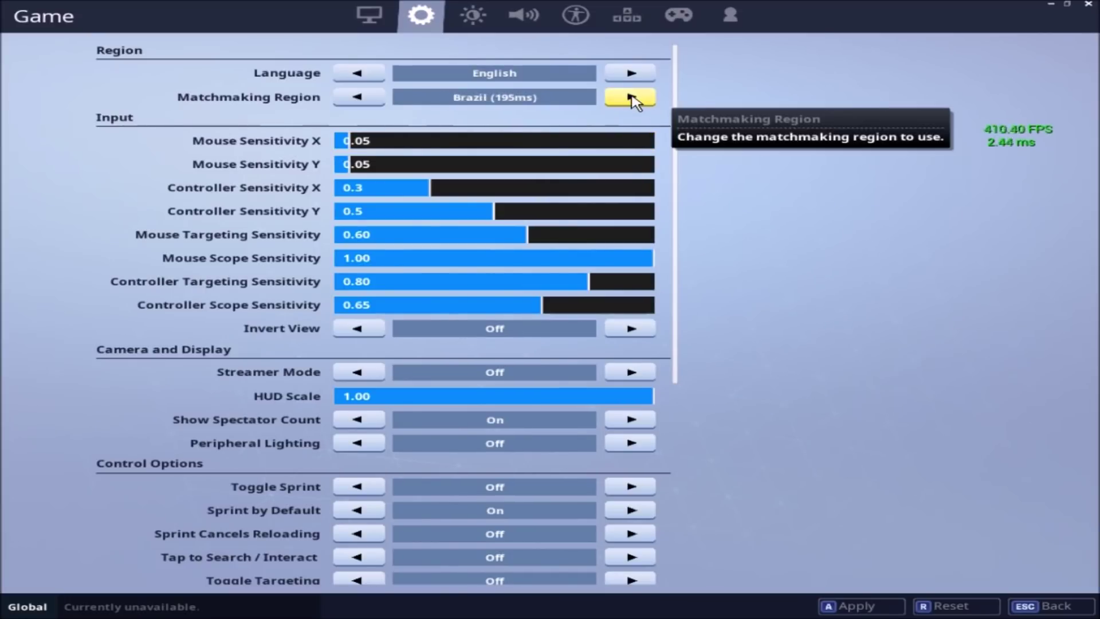
left_click(632, 99)
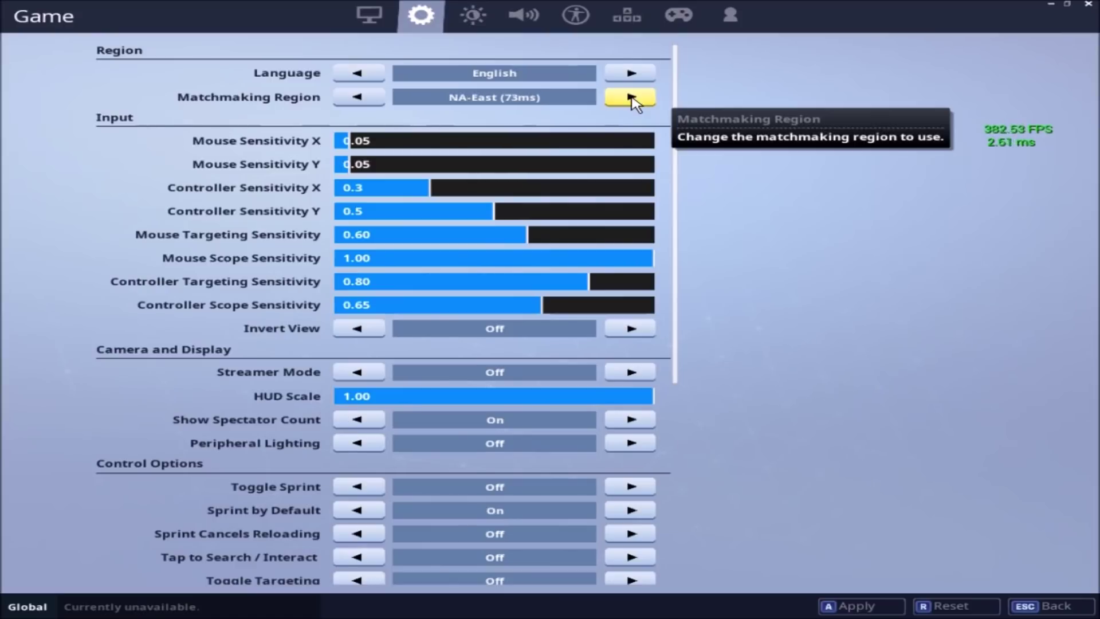
left_click(635, 101)
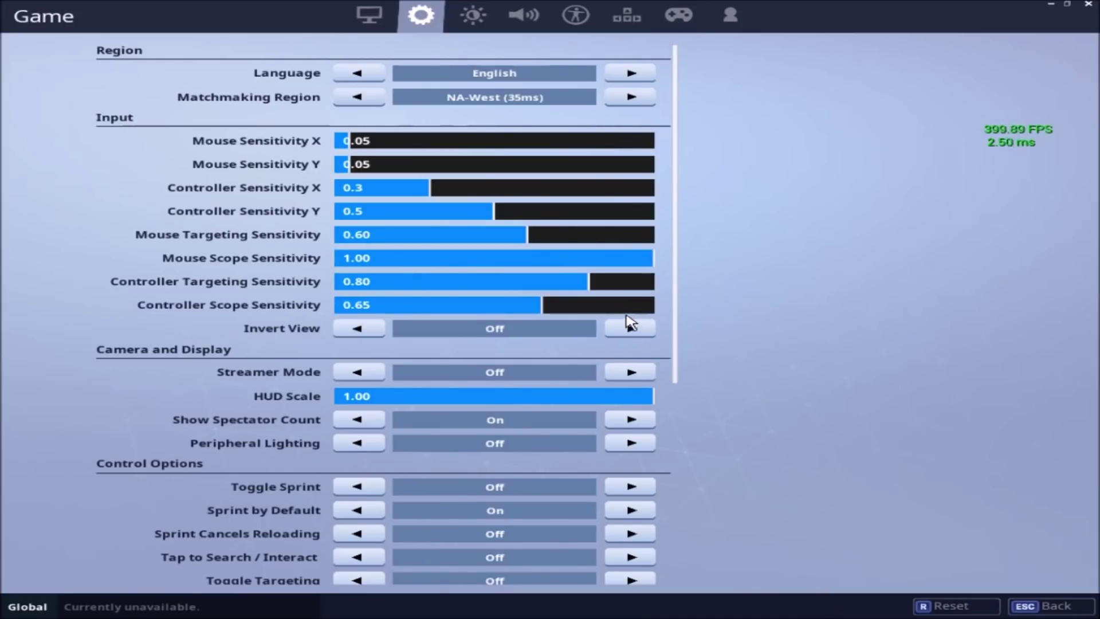
Close the settings and start a Playground Squads match from the lobby
left_click(1024, 603)
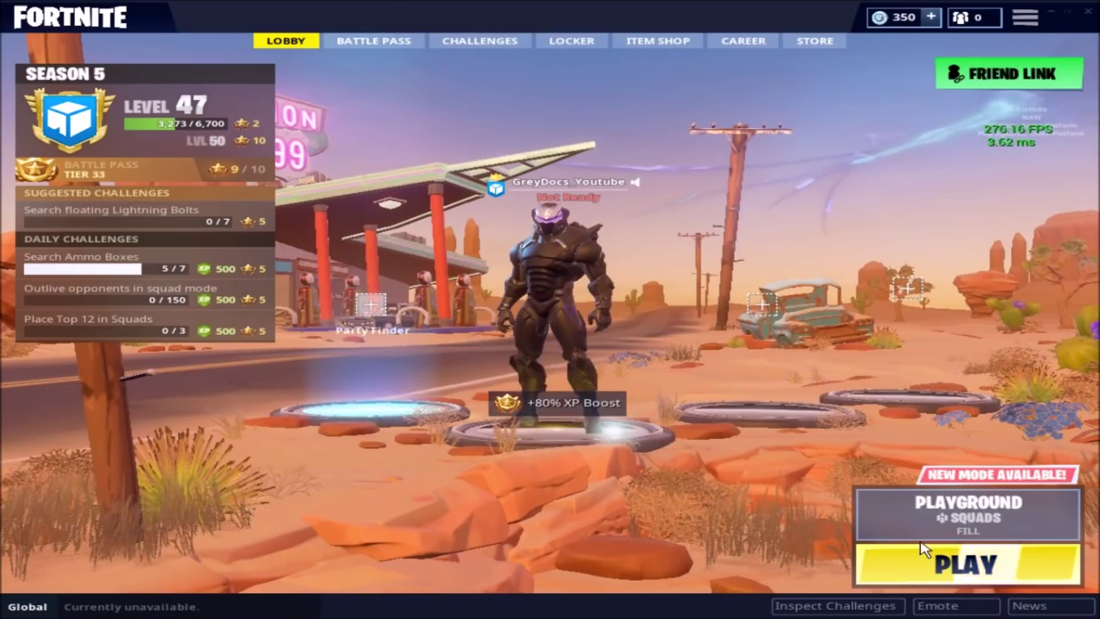
left_click(946, 554)
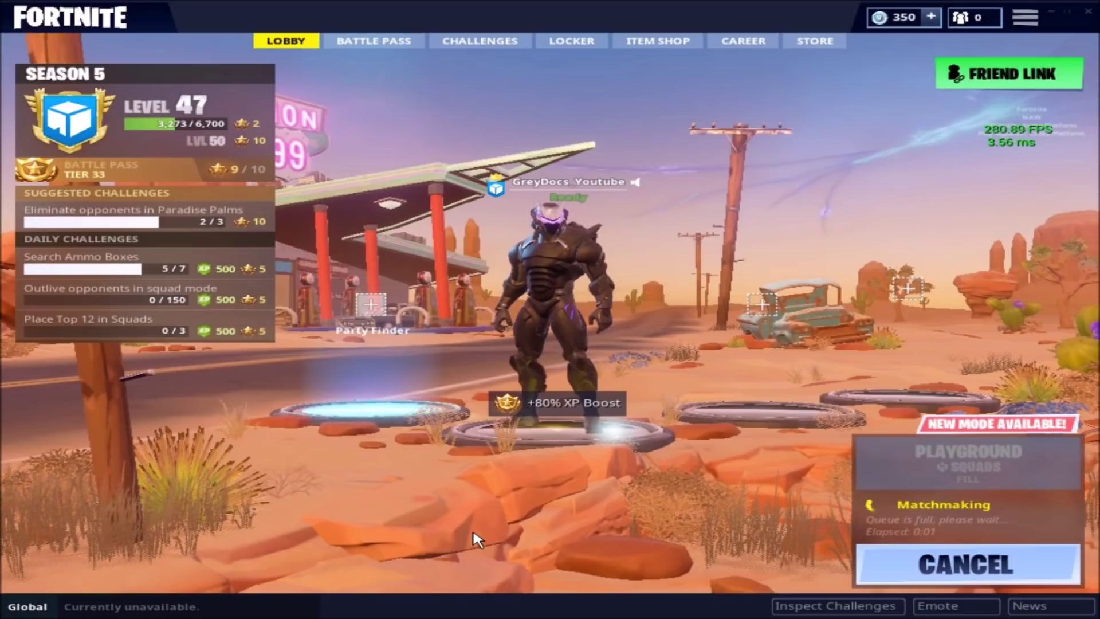
key("Escape")
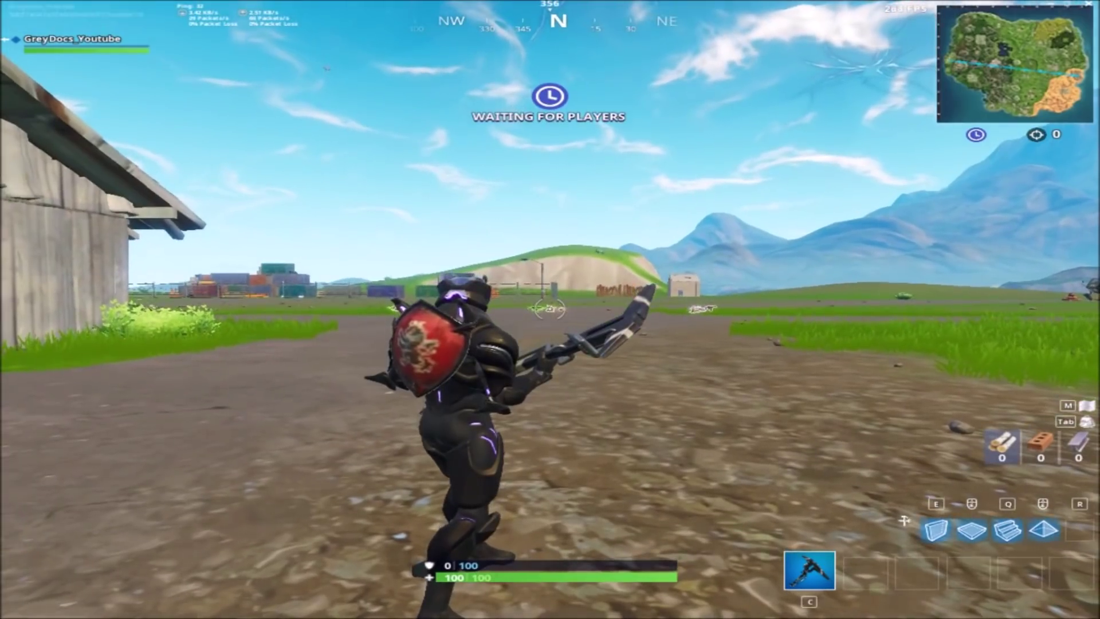
key("w")
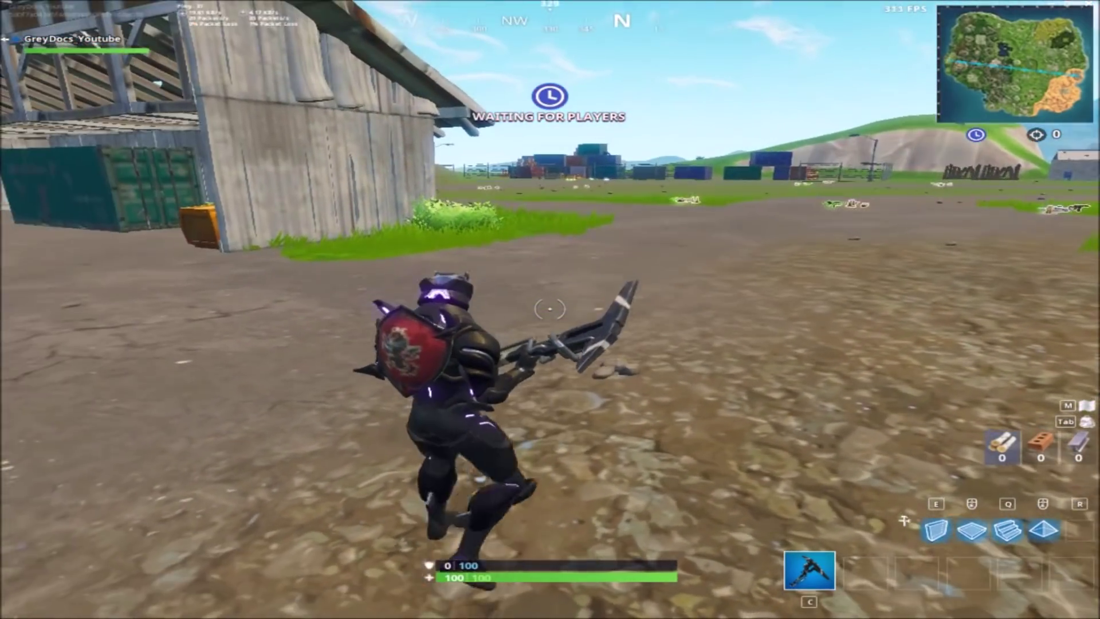
Open the in-match HUD settings, check the Net Debug Stats option and return to the match
key("Escape")
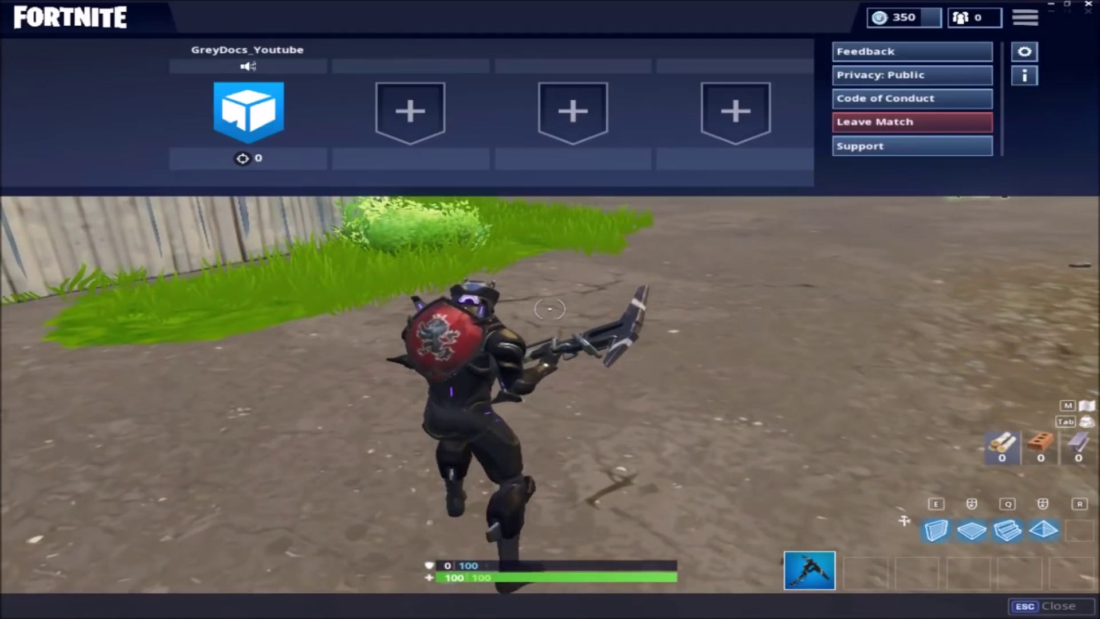
left_click(1023, 75)
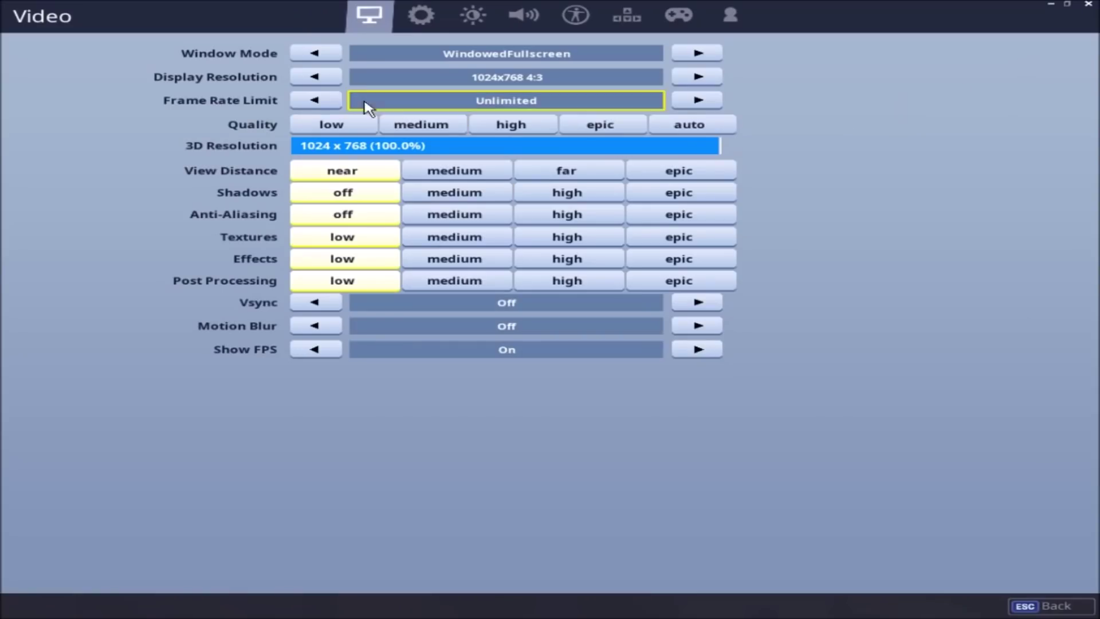
left_click(417, 23)
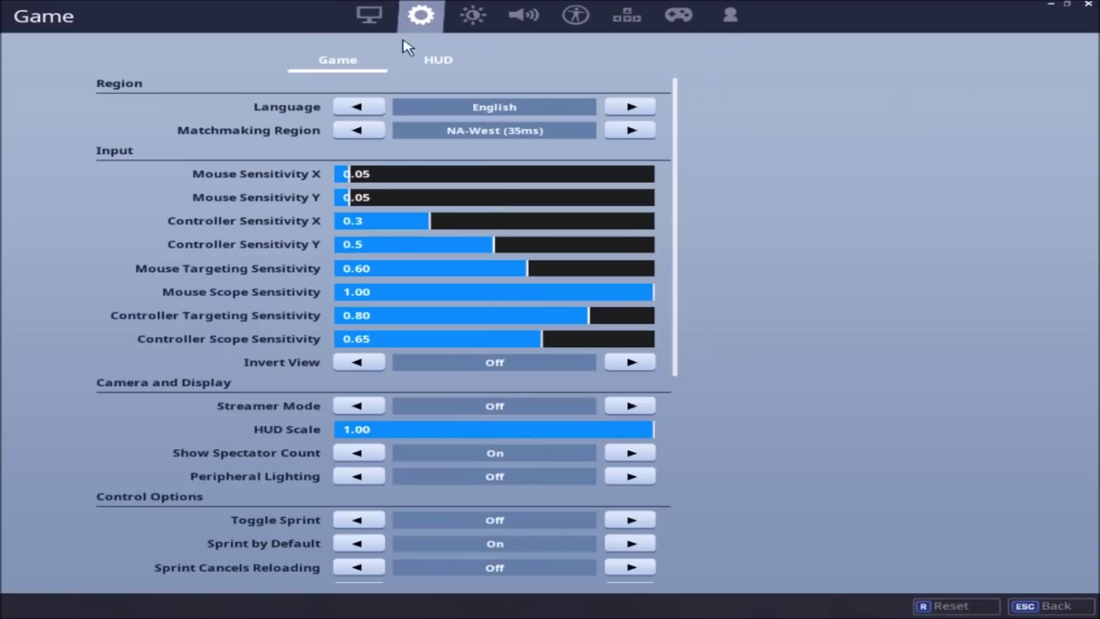
left_click(441, 63)
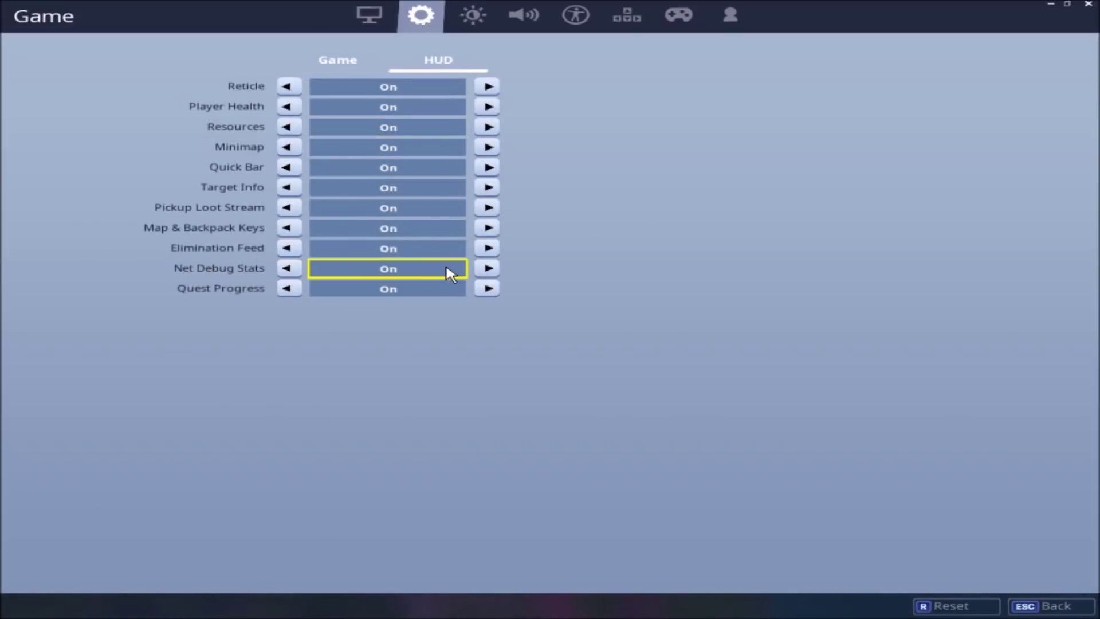
left_click(1049, 599)
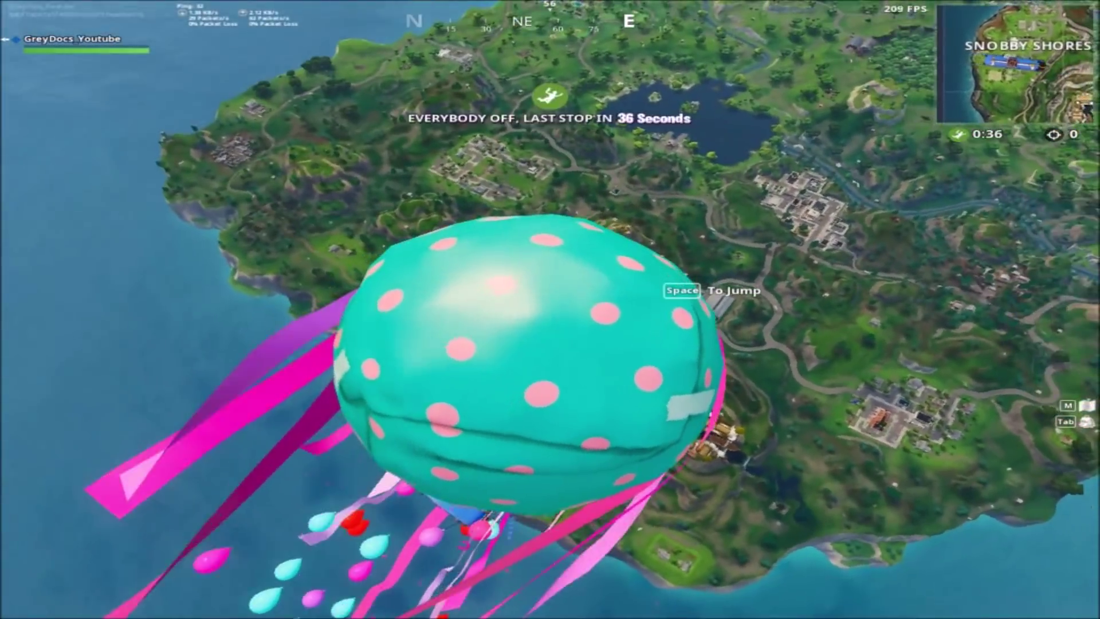
Jump from the battle bus and run across the island to check the FPS and network stats during play
key("space")
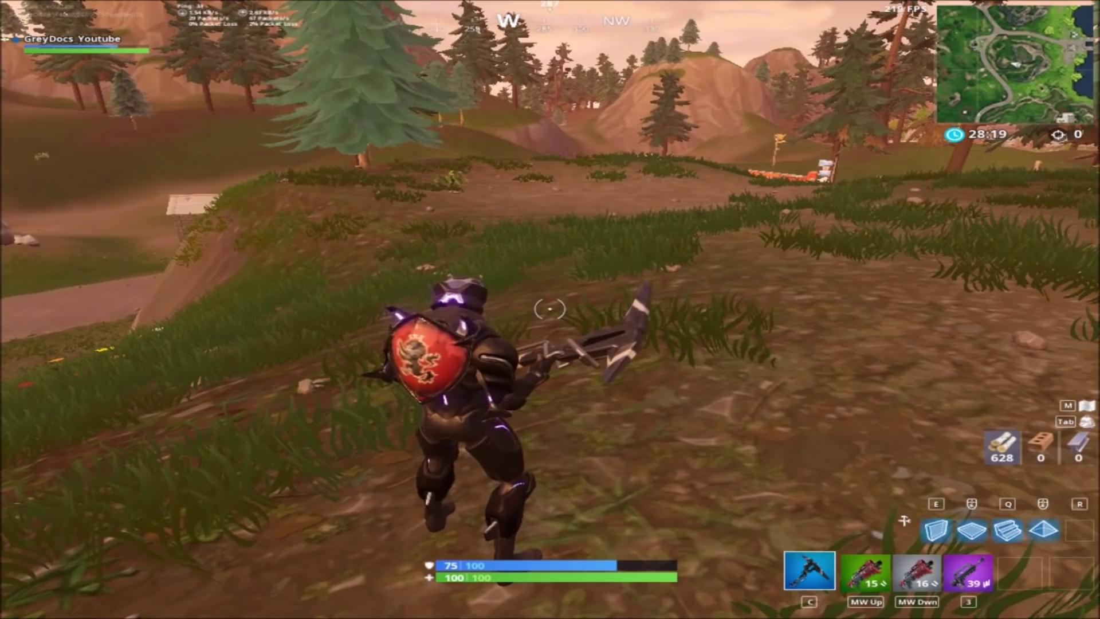
key("w")
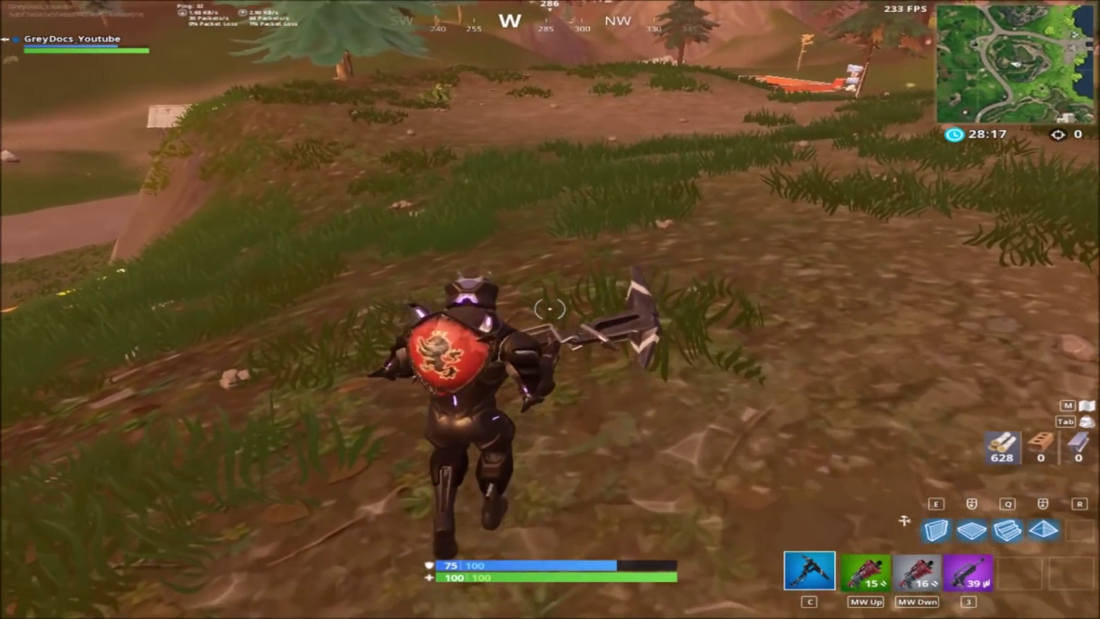
key("w")
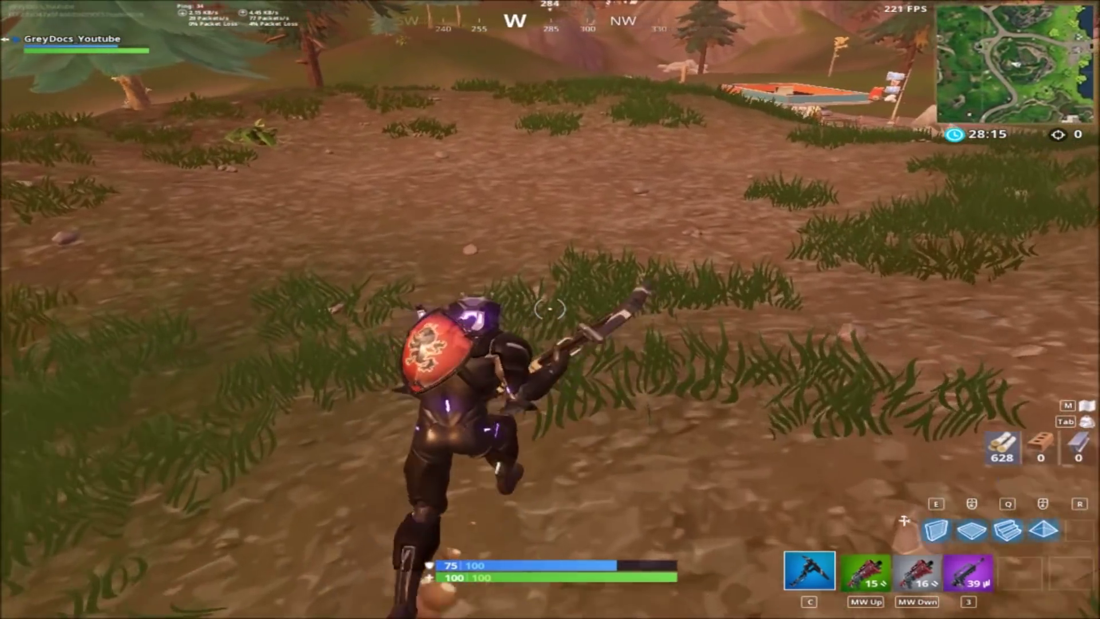
key("w")
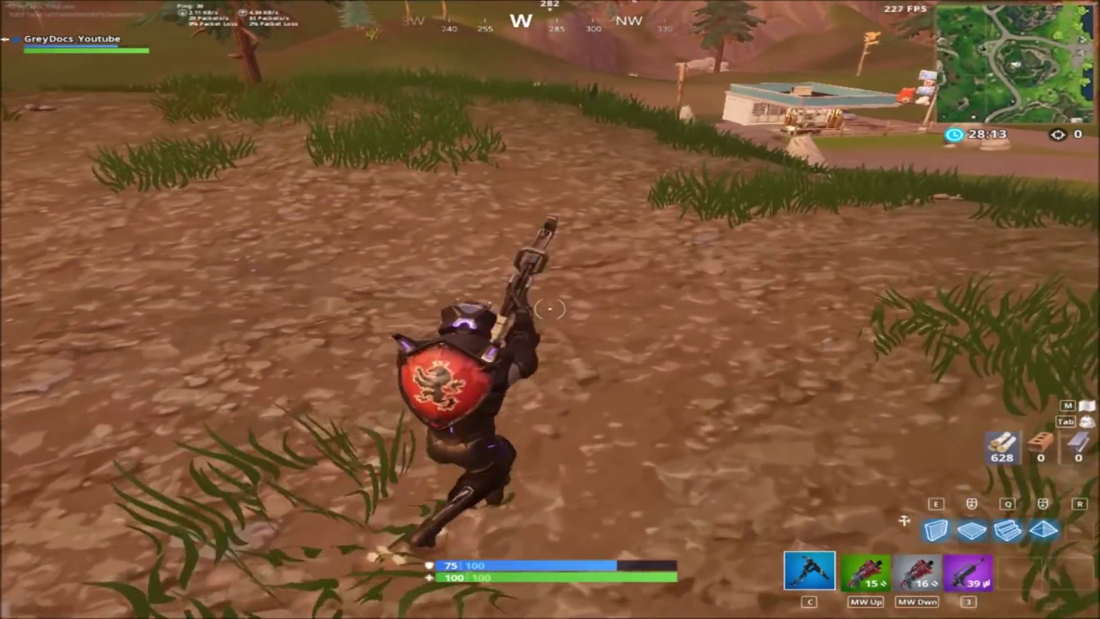